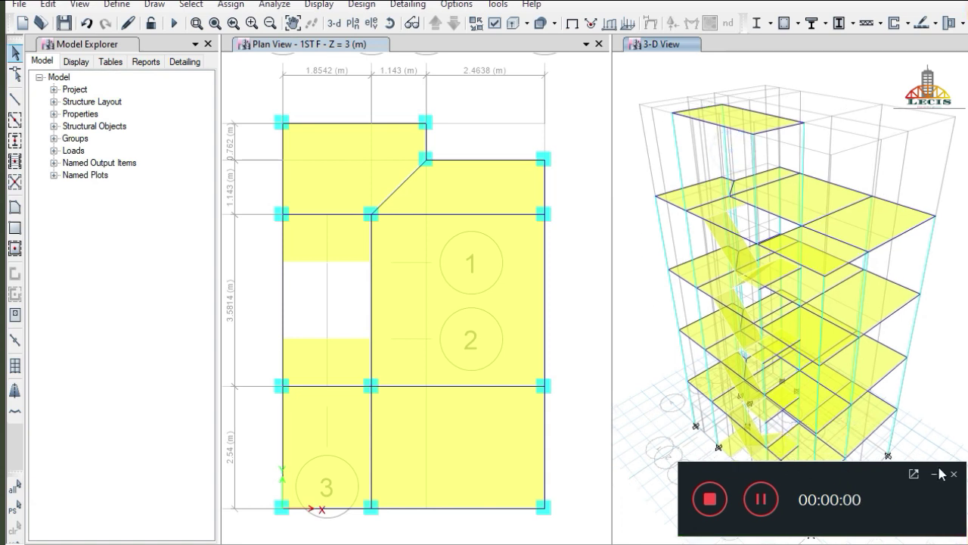
left_click(936, 474)
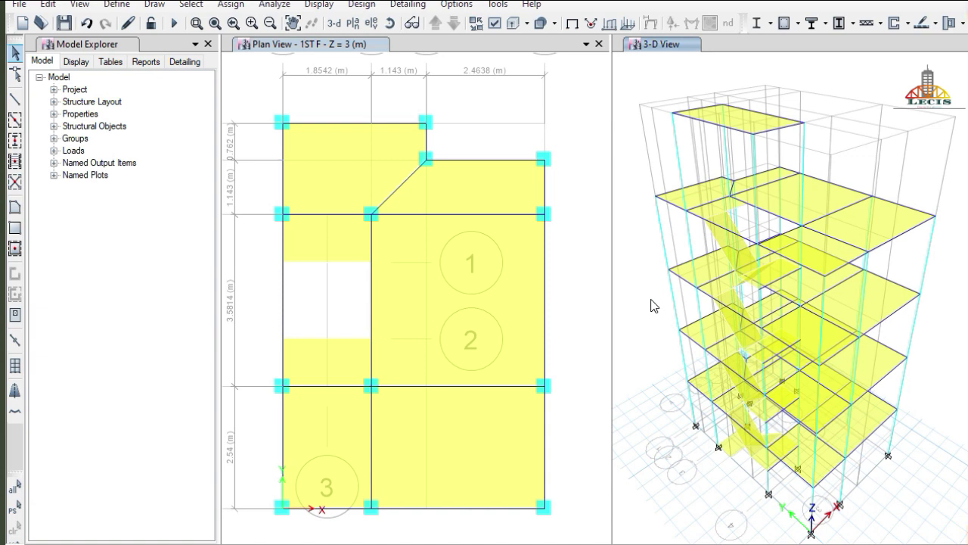
Define a new load pattern named "staircase load" of type Live with a self-weight multiplier of 0
left_click(124, 8)
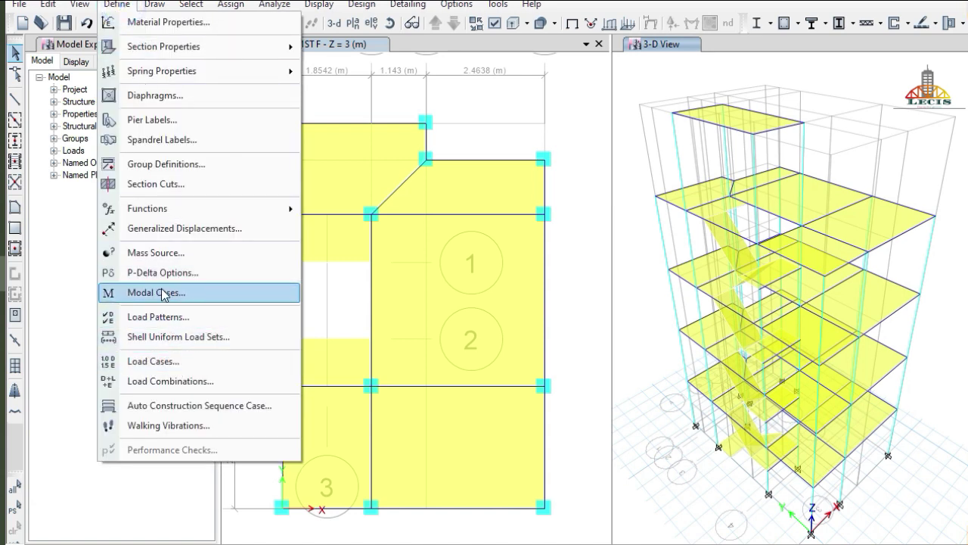
left_click(162, 317)
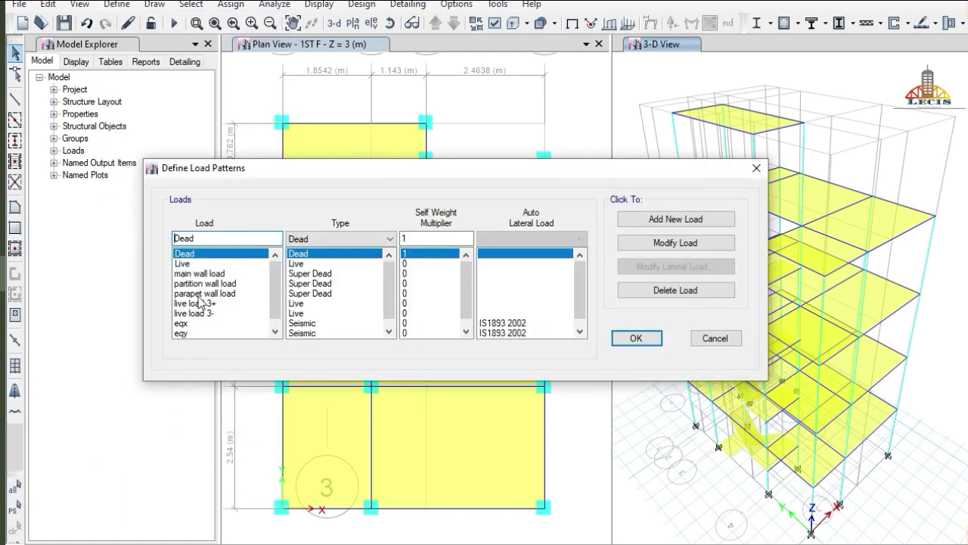
scroll(208, 306, "down", 1)
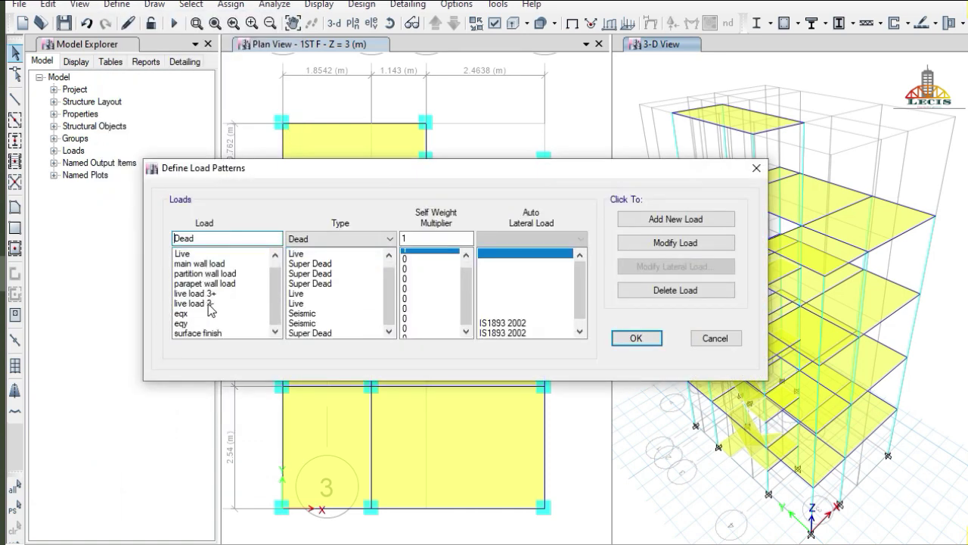
left_click(211, 240)
key("BackSpace")
key("BackSpace")
key("BackSpace")
key("BackSpace")
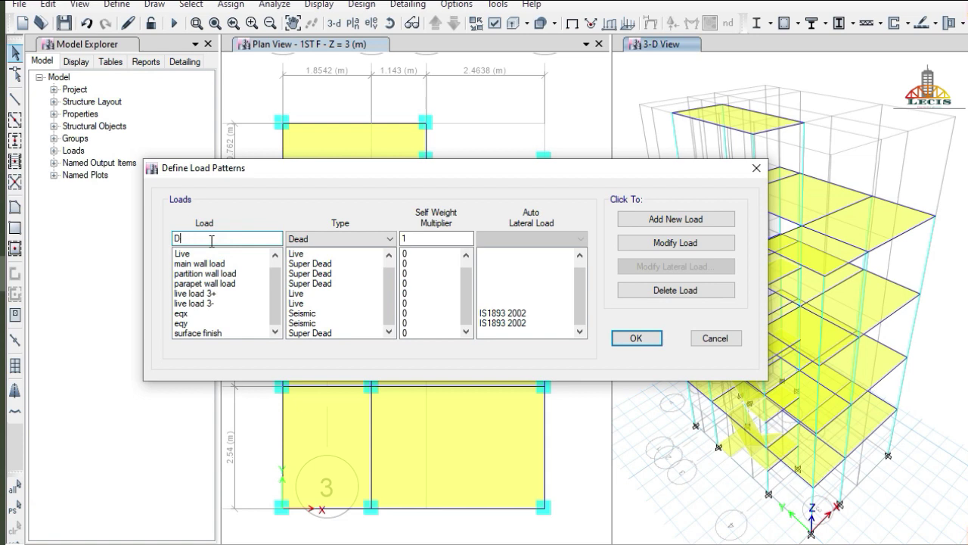
type("staircase load")
left_click(322, 239)
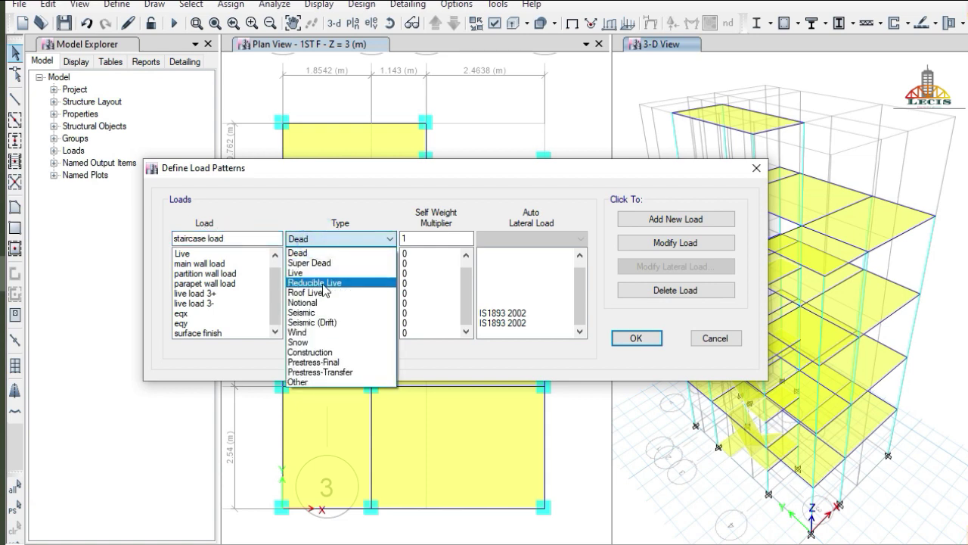
left_click(321, 273)
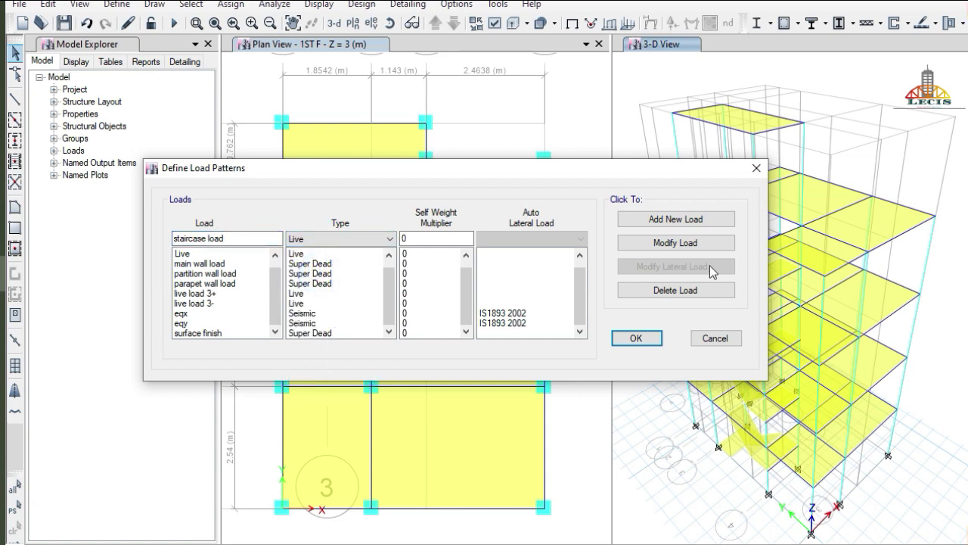
left_click(705, 220)
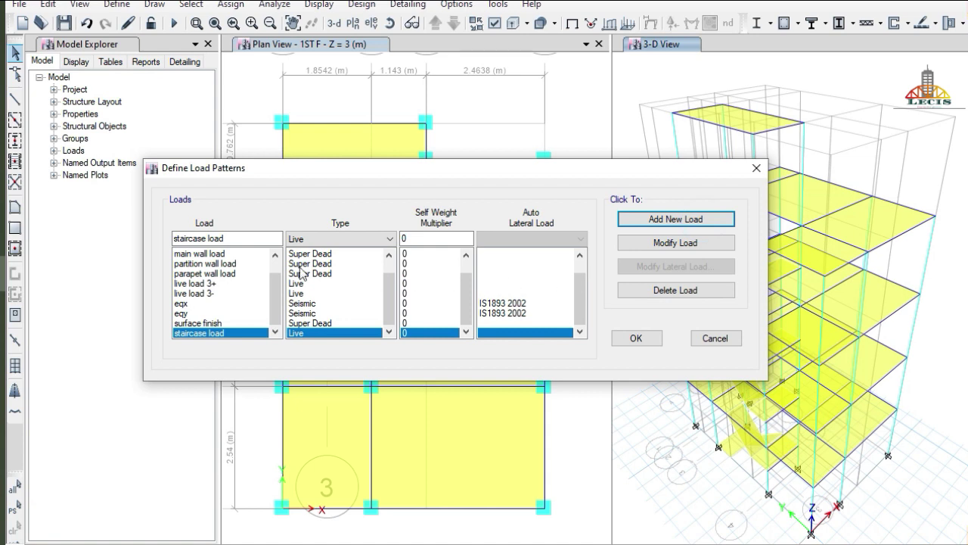
left_click(244, 239)
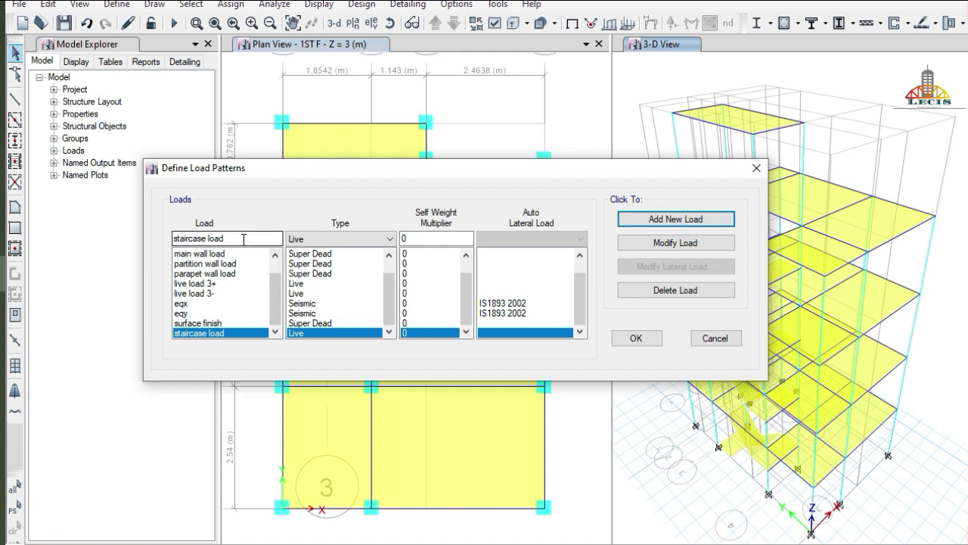
left_click(634, 338)
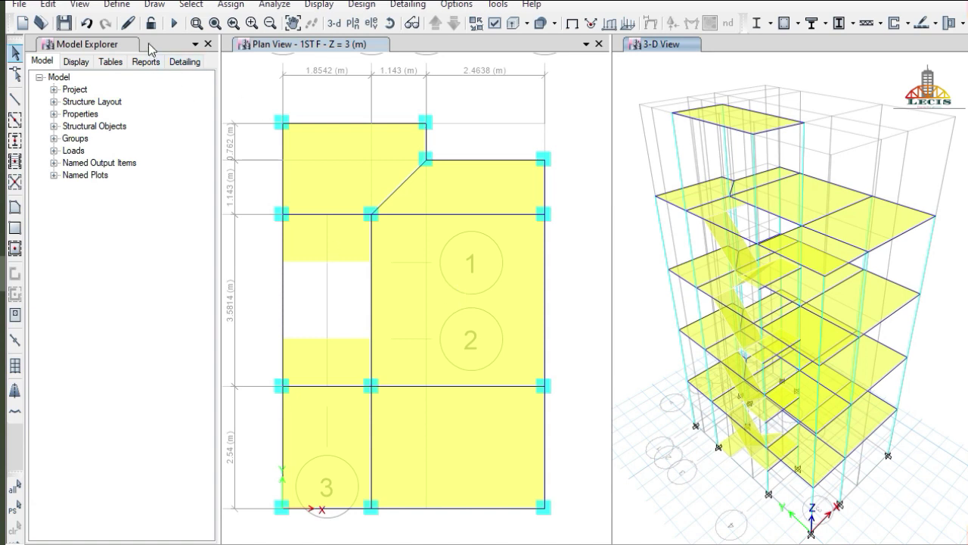
Add the staircase load pattern to the building's existing mass source with a multiplier of 0.5
left_click(120, 6)
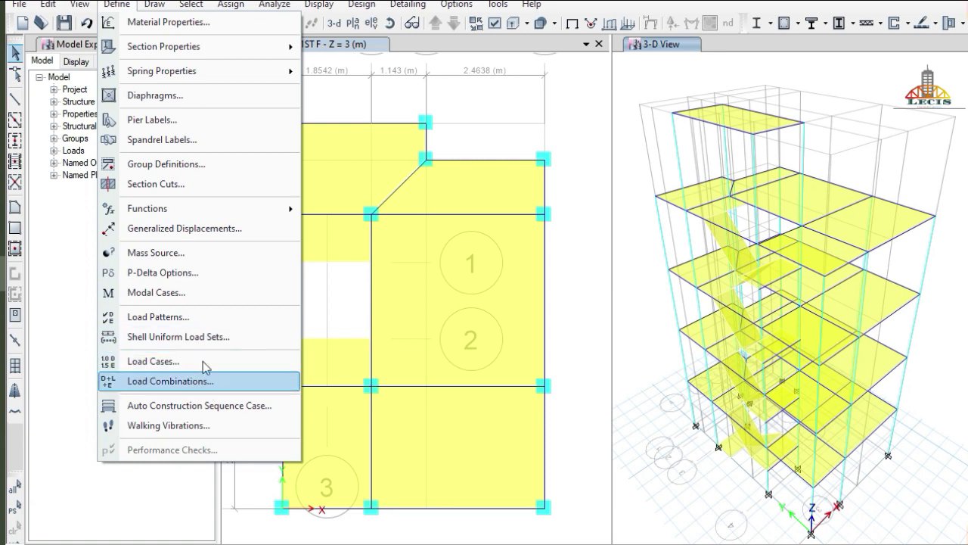
left_click(183, 254)
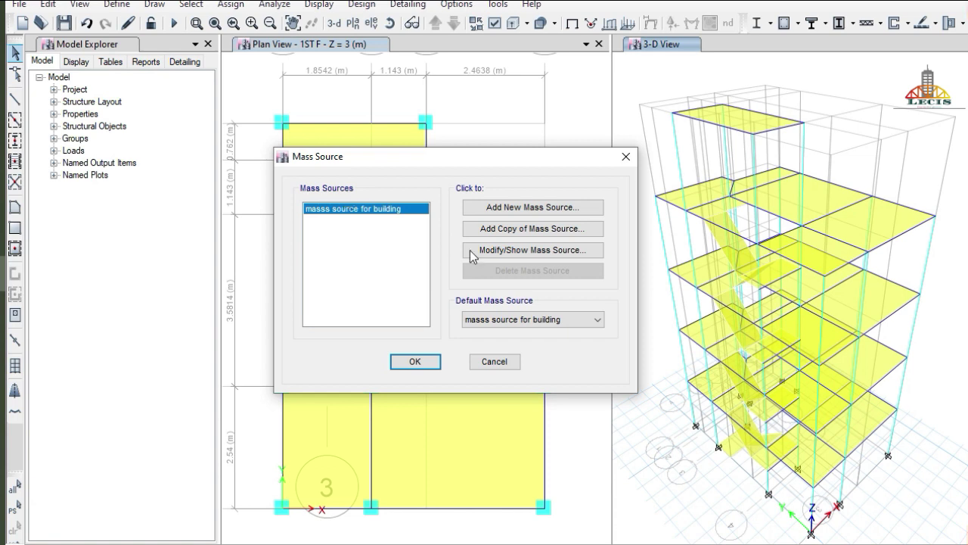
left_click(516, 257)
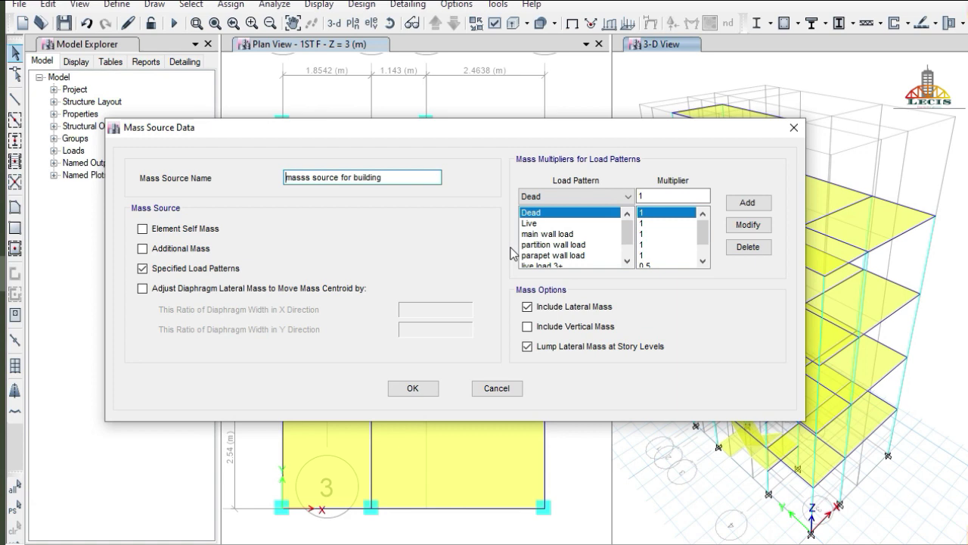
left_click(546, 196)
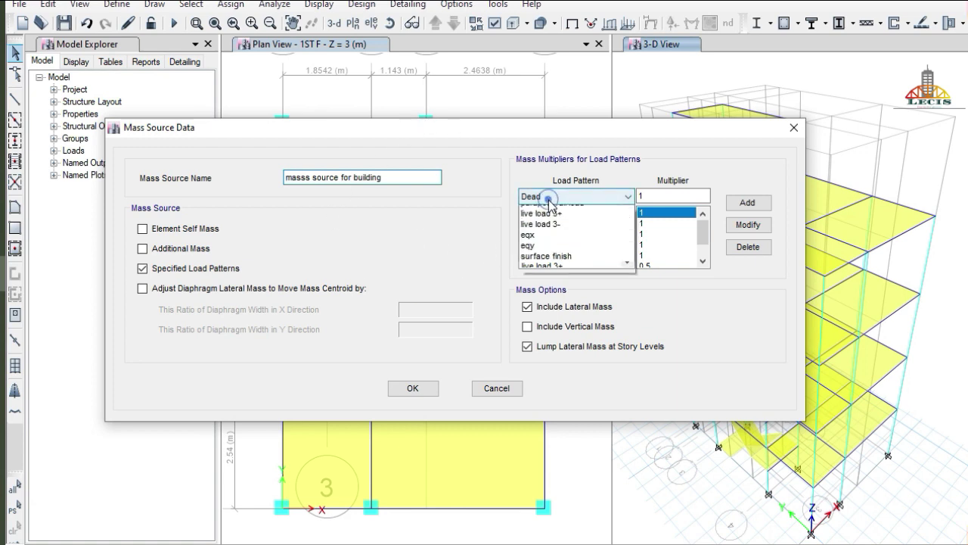
left_click(551, 322)
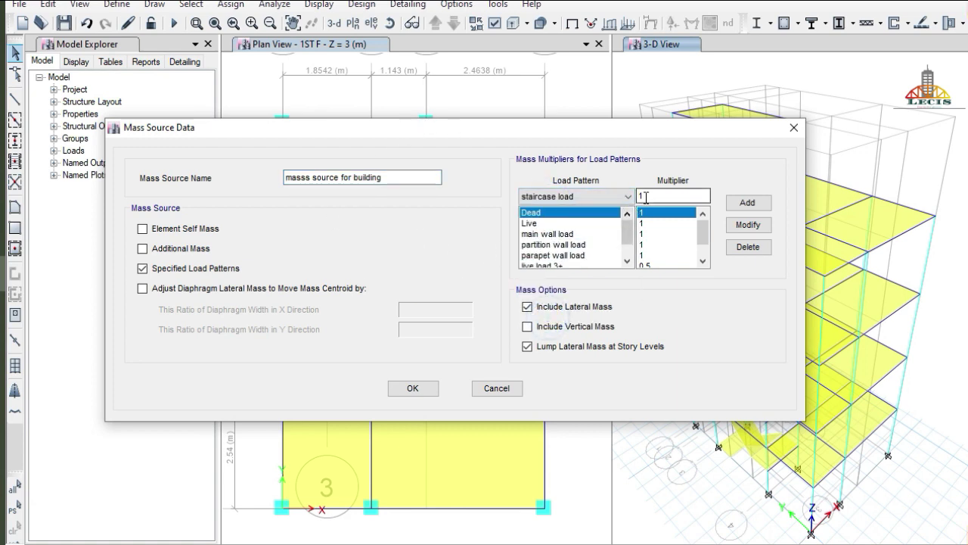
left_click(643, 195)
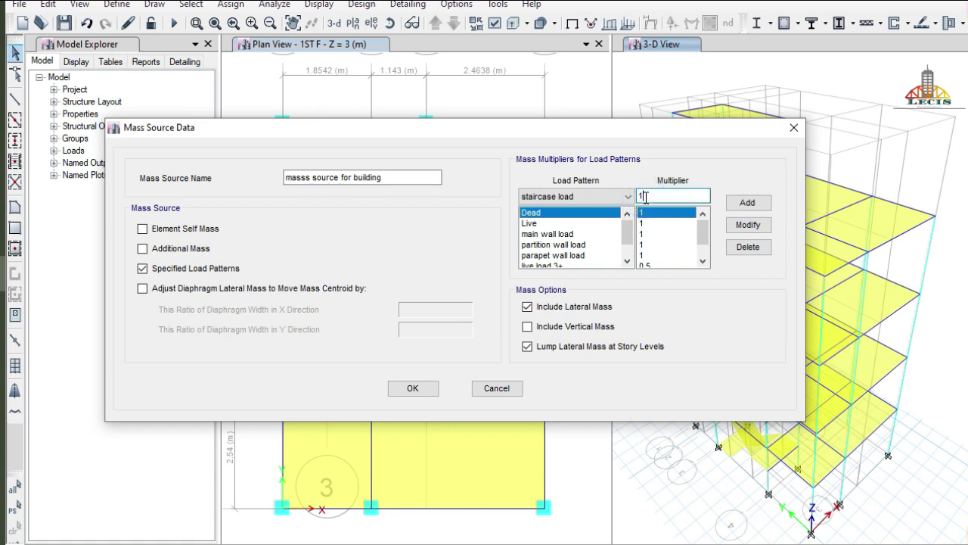
key("BackSpace")
type("0.5")
left_click(760, 205)
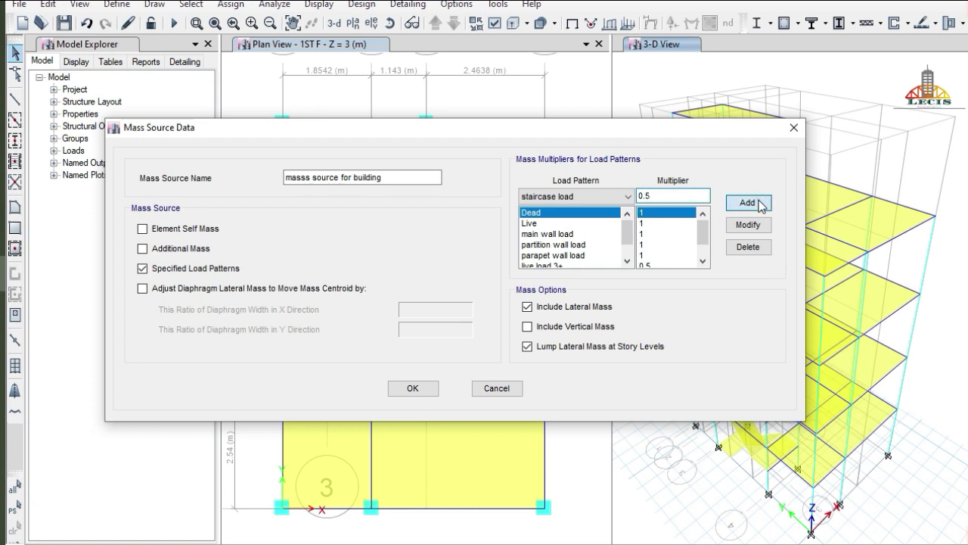
left_click(431, 390)
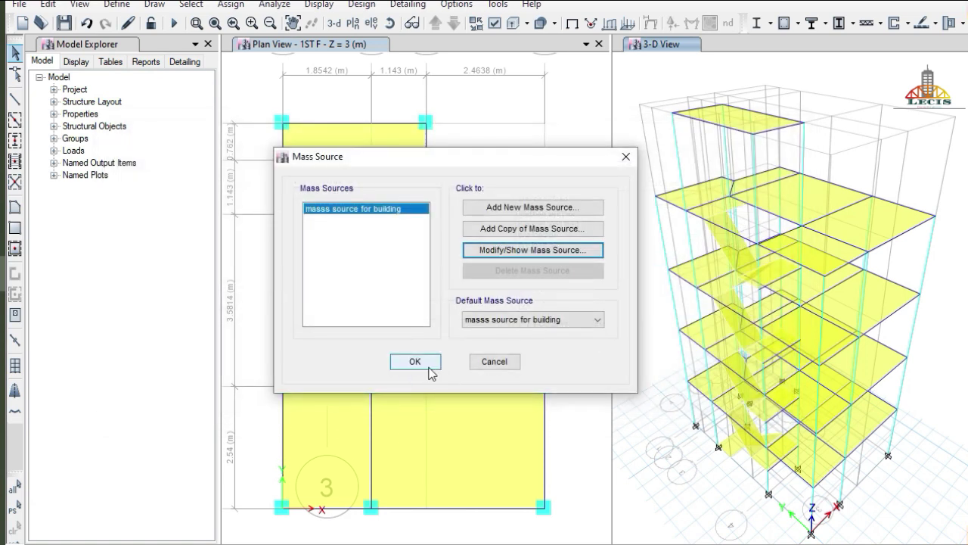
left_click(429, 372)
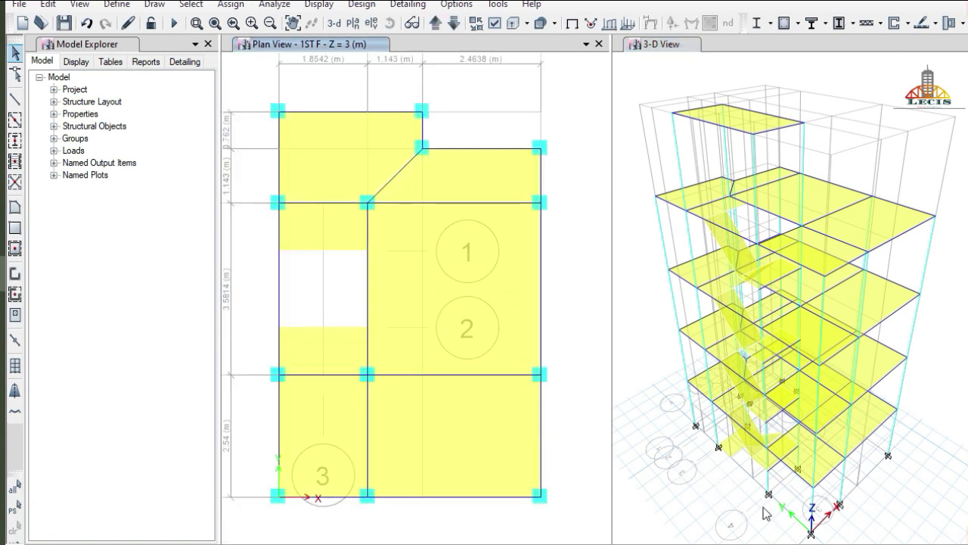
Apply selection to all stories and select the staircase flight and landing slabs in the 3-D view
left_click(829, 541)
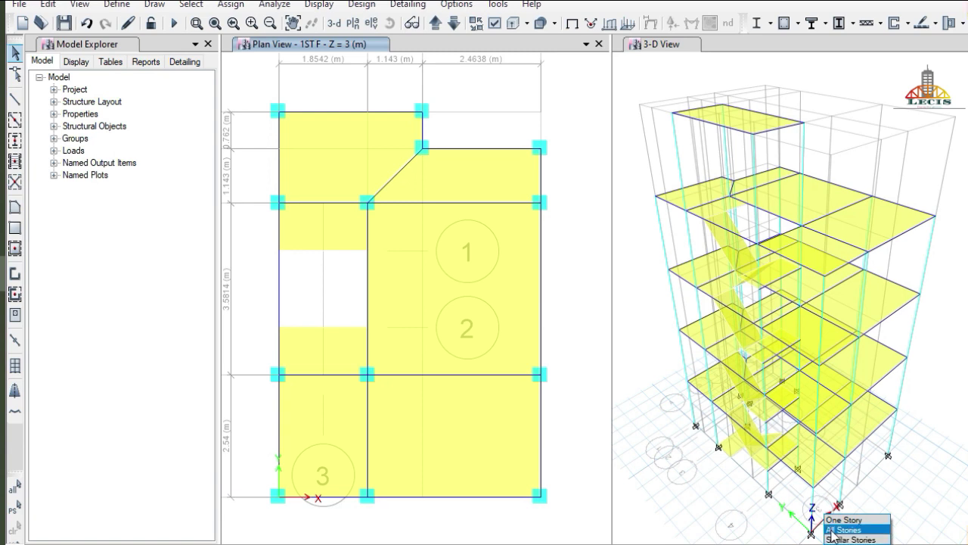
left_click(831, 531)
scroll(718, 329, "up", 5)
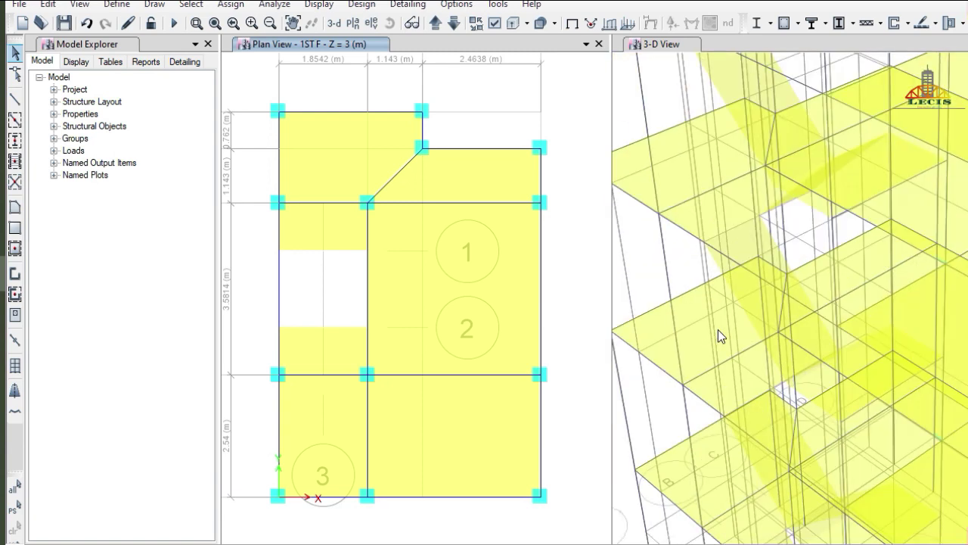
left_click(744, 257)
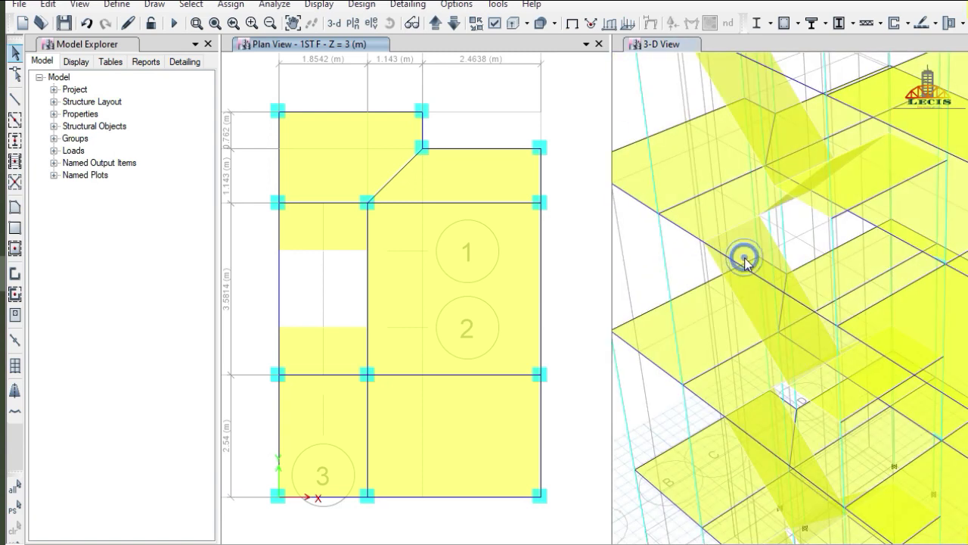
left_click(749, 195)
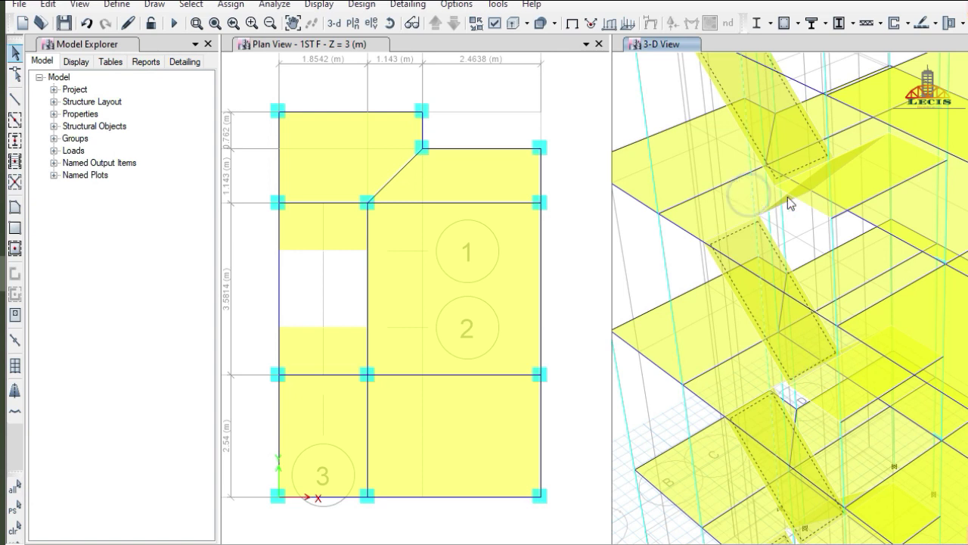
left_click(855, 182)
left_click(735, 209)
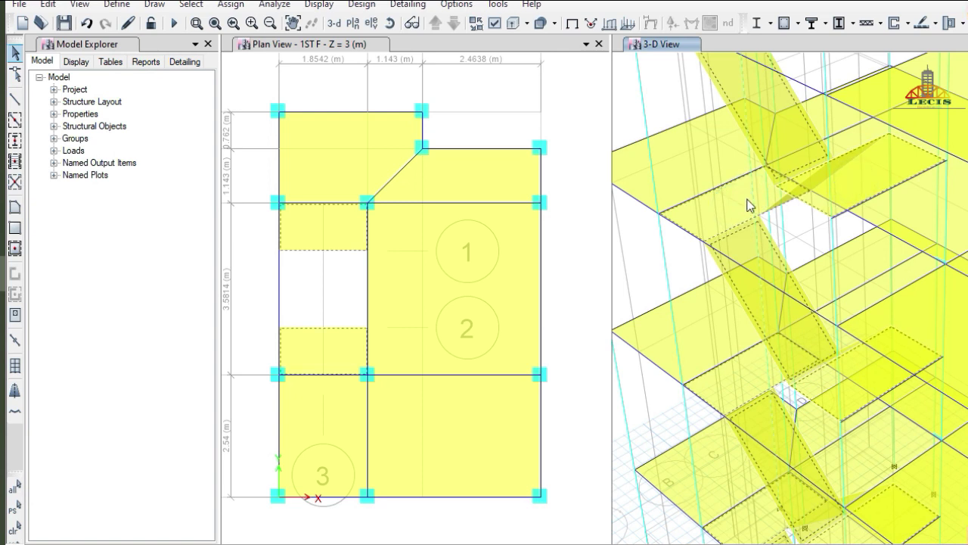
left_click(753, 197)
left_click(725, 208)
left_click(730, 211)
scroll(740, 224, "down", 5)
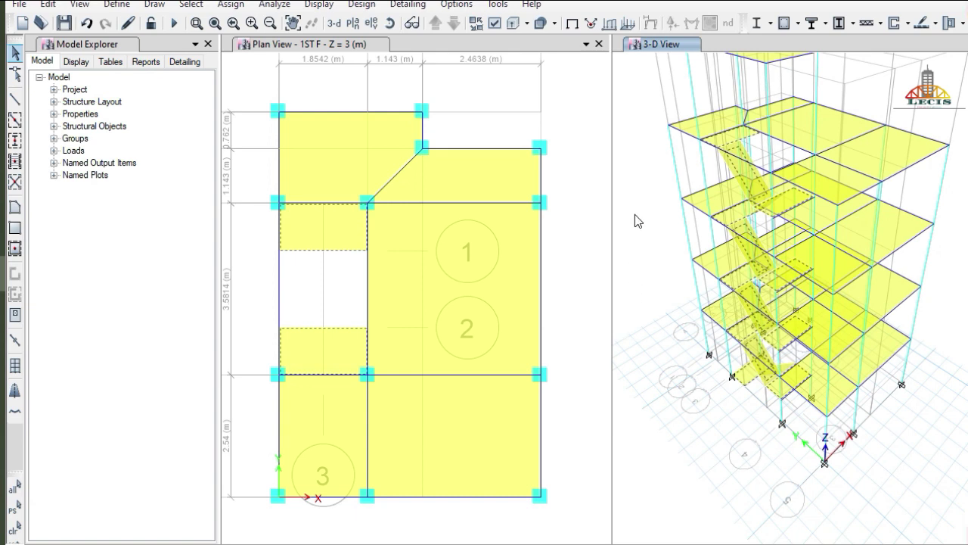
Assign a uniform shell load of 3.0 kN/m² to the selected staircase slabs under the staircase load pattern
middle_click_drag(634, 214, 648, 252)
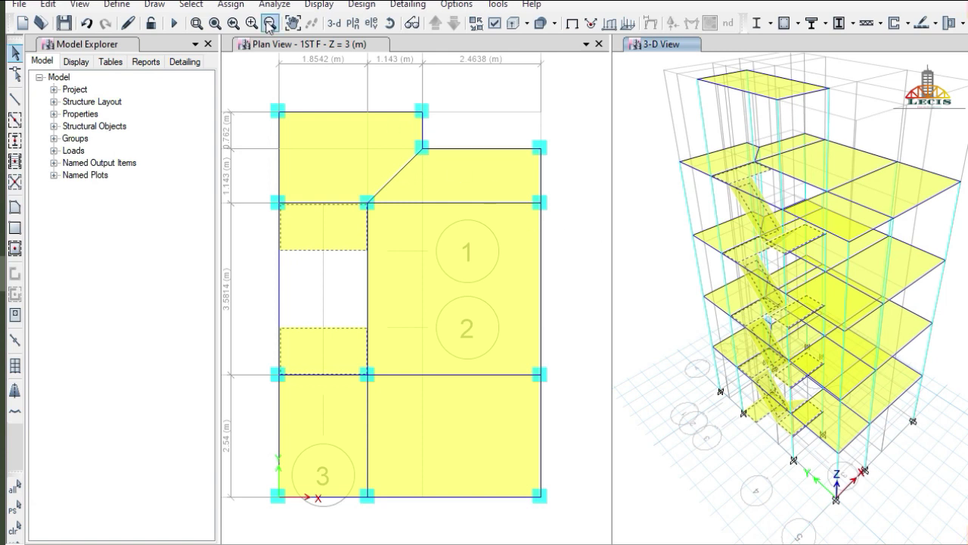
left_click(243, 7)
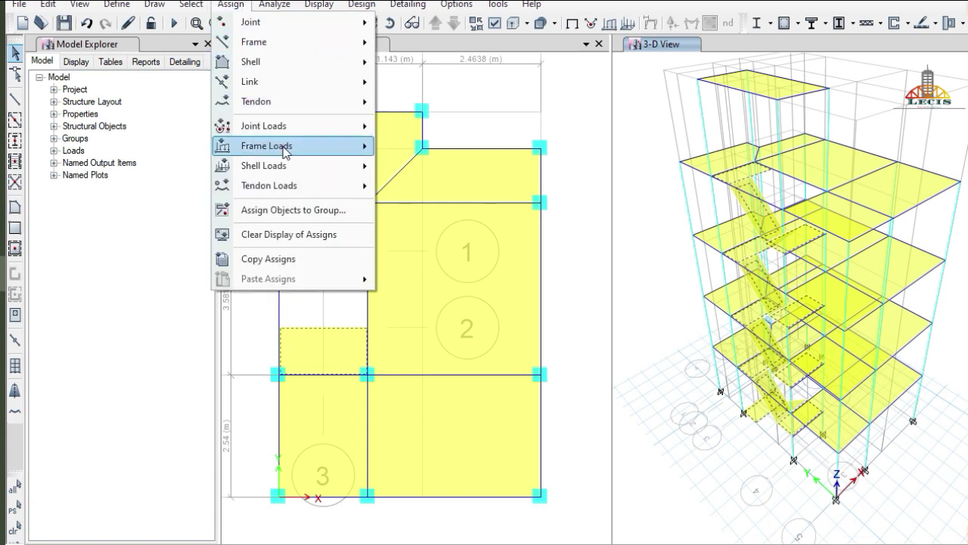
mouse_move(291, 165)
left_click(426, 190)
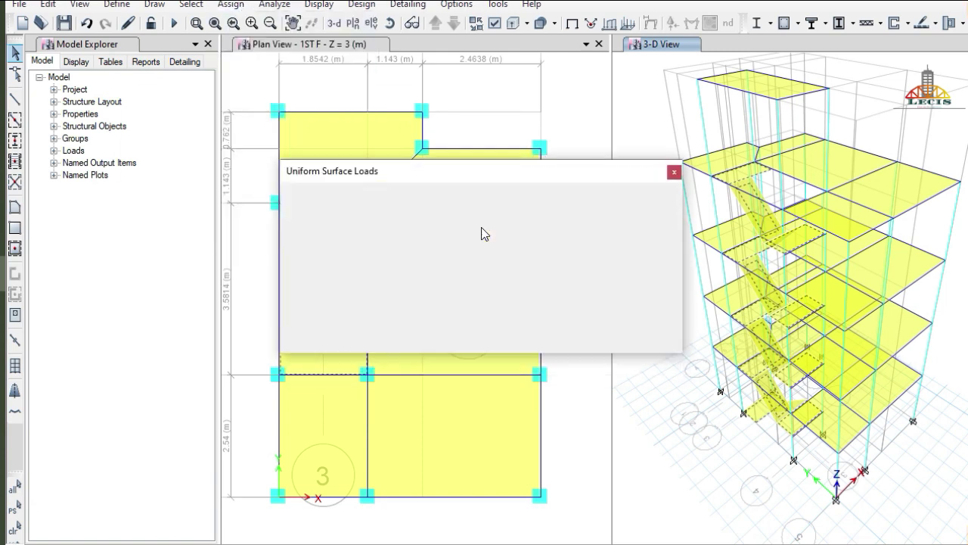
left_click(520, 221)
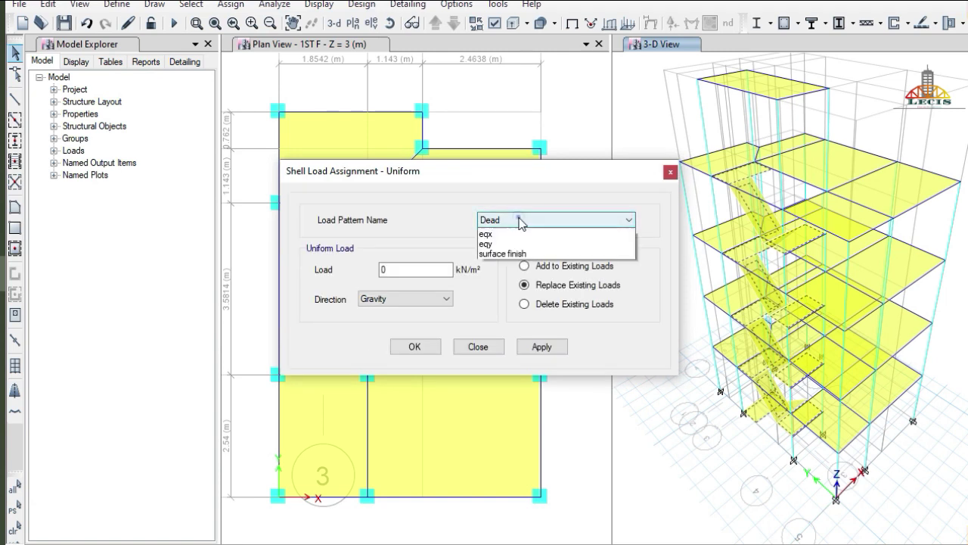
left_click(520, 333)
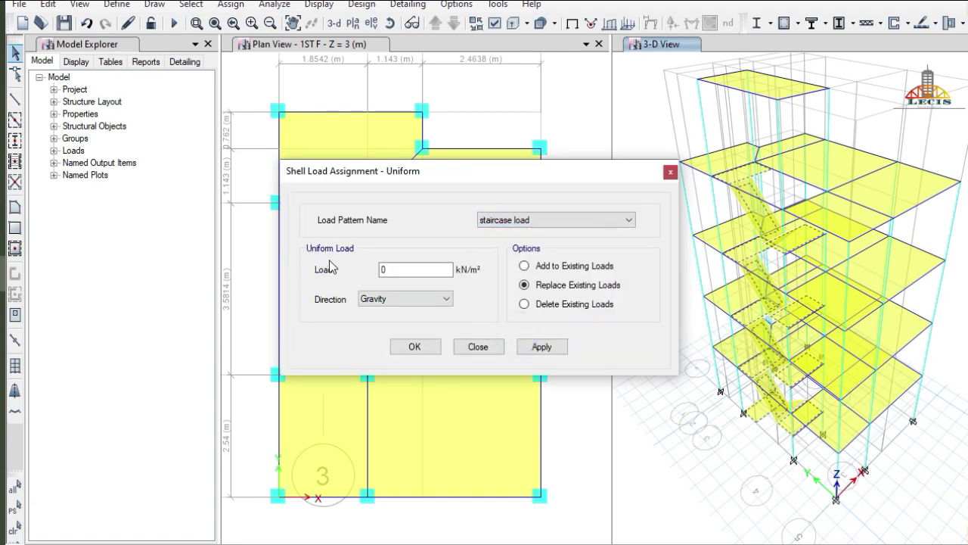
left_click(403, 267)
key("BackSpace")
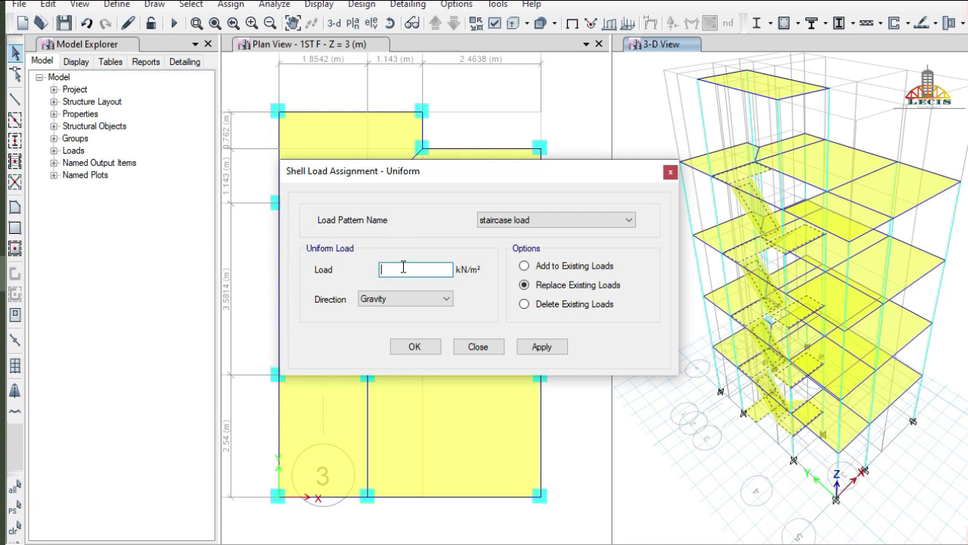
type("3.0")
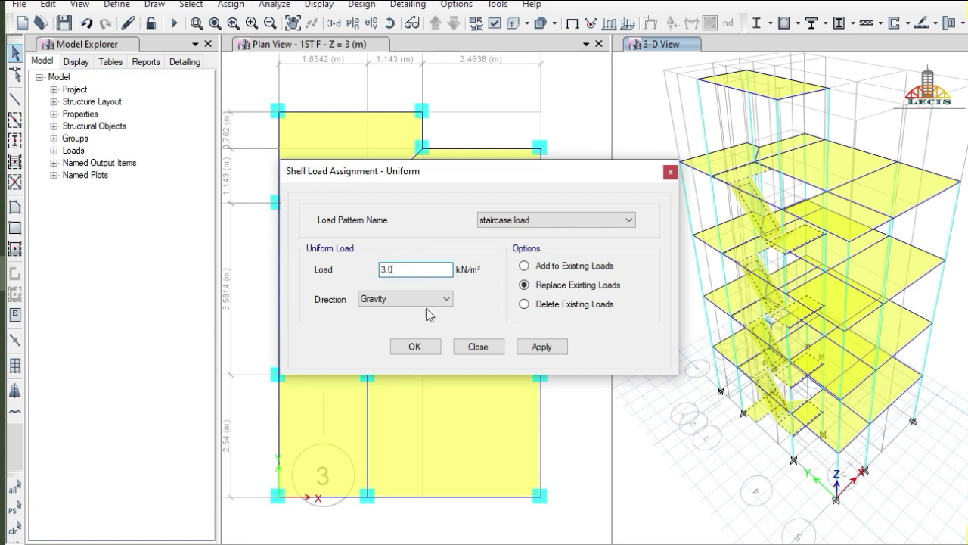
left_click(561, 349)
left_click(415, 347)
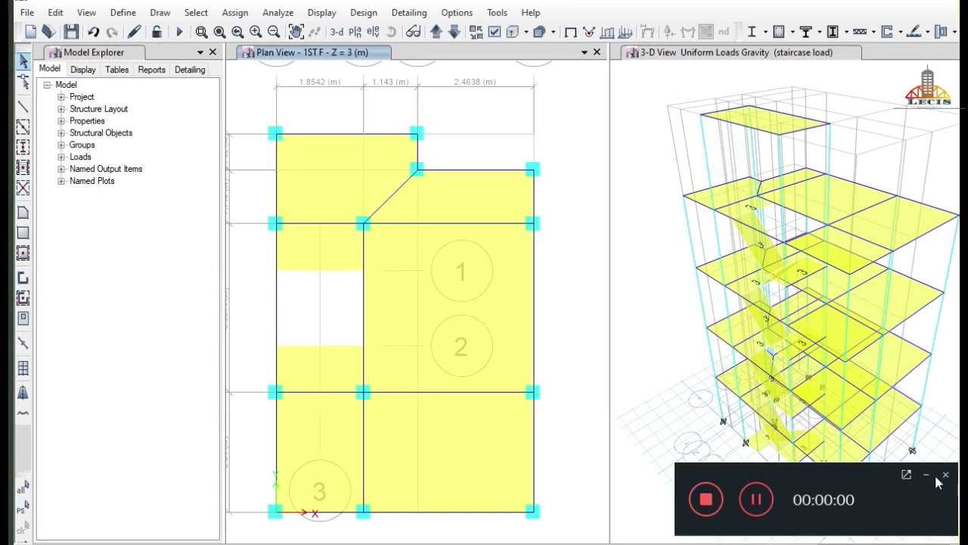
left_click(925, 475)
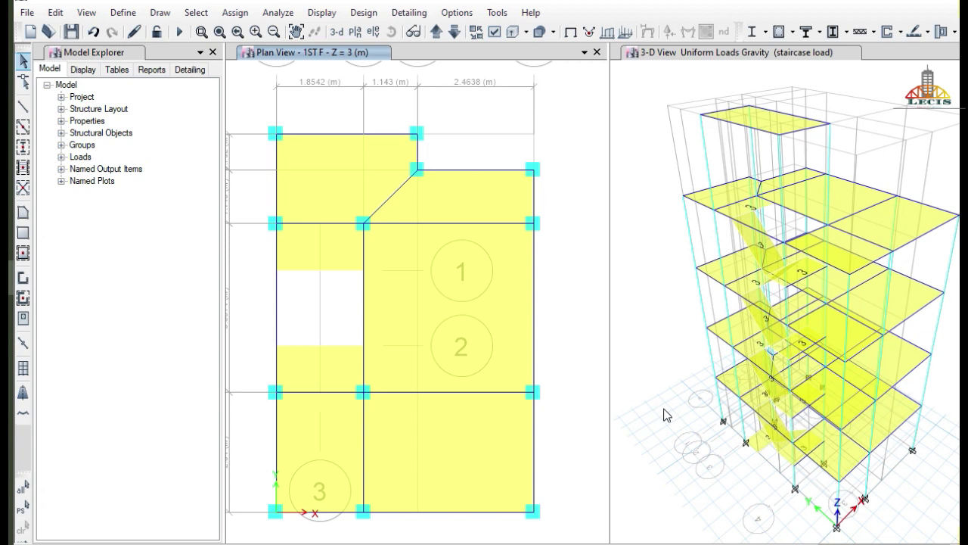
Check the model with all joint, frame, shell and other checks plus the trim-or-extend fix enabled, and close the report
left_click(274, 15)
left_click(286, 32)
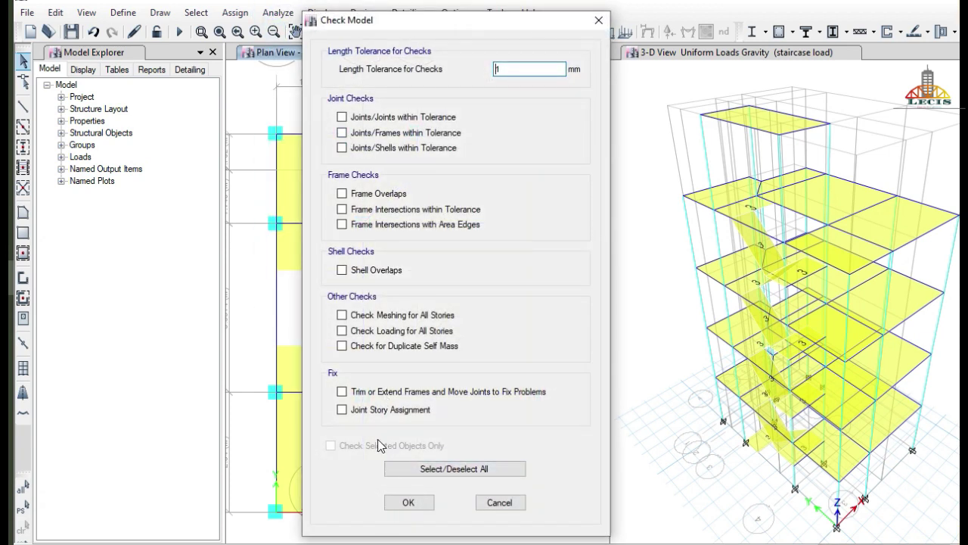
left_click(416, 467)
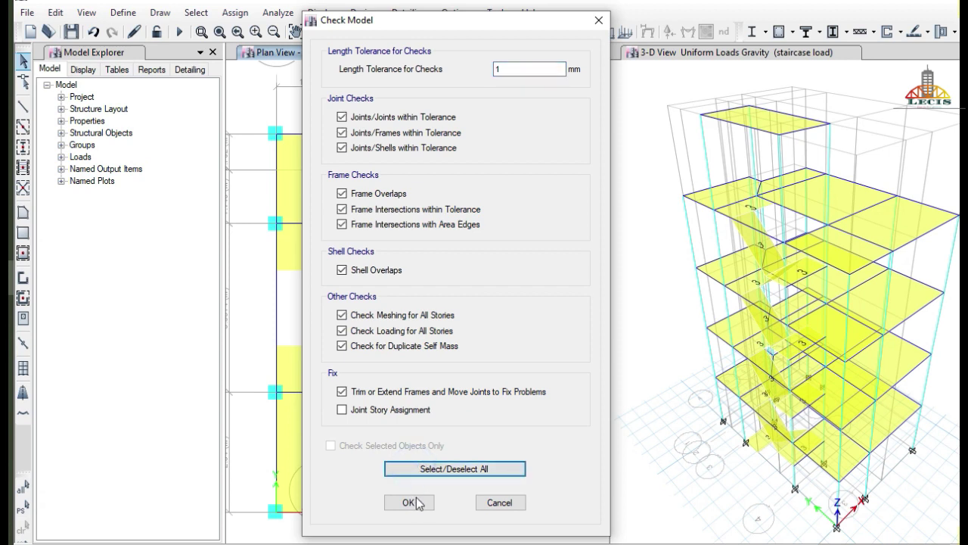
left_click(419, 504)
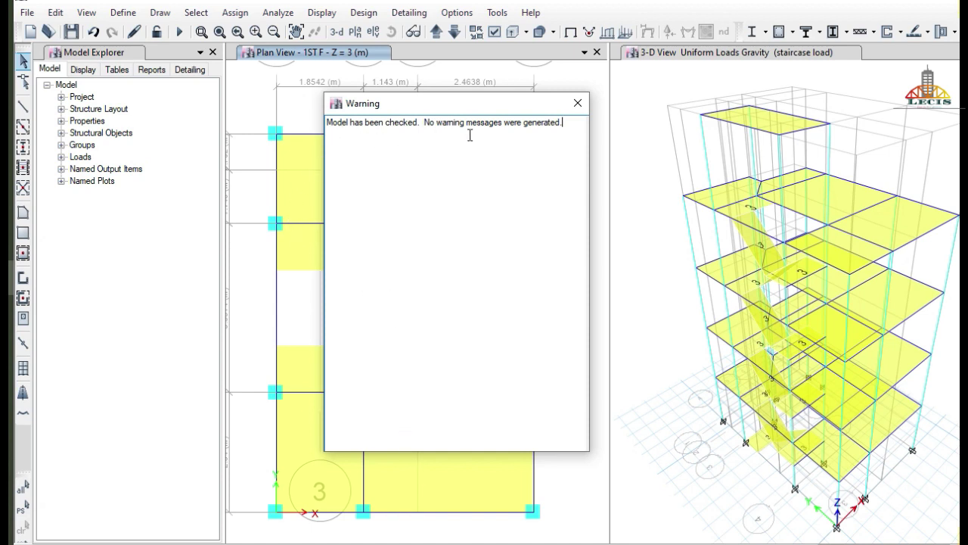
left_click(577, 102)
Run the analysis and bring the whole deformed building into view in the 3-D view
left_click(279, 14)
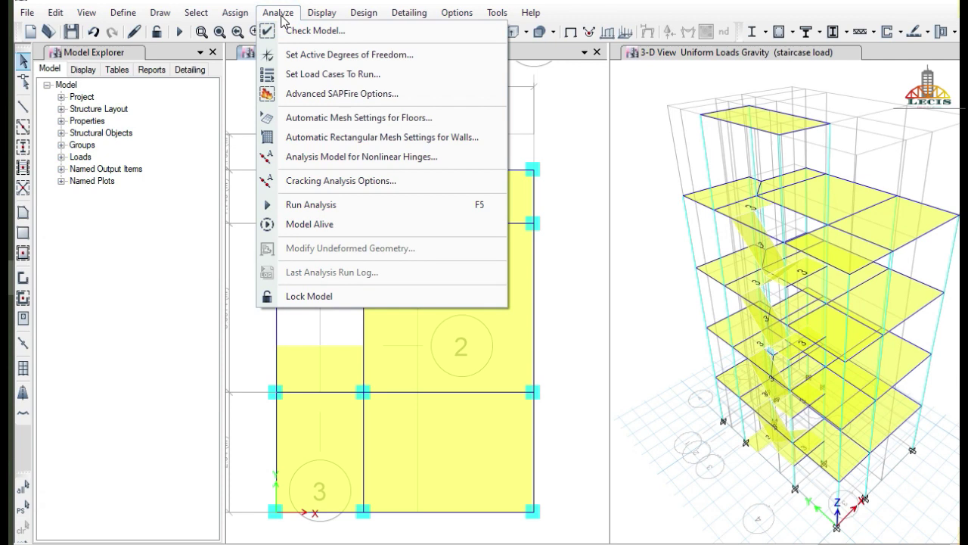
left_click(321, 204)
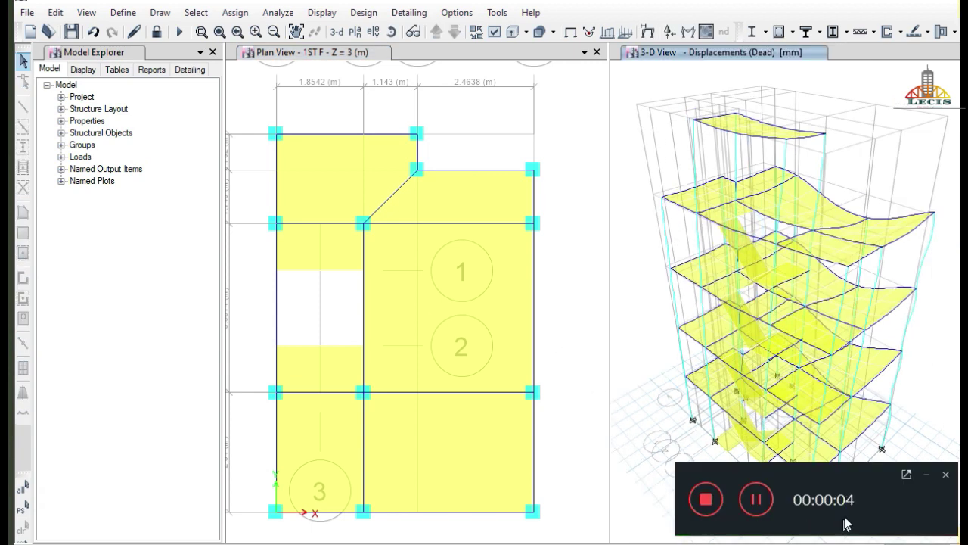
left_click(926, 475)
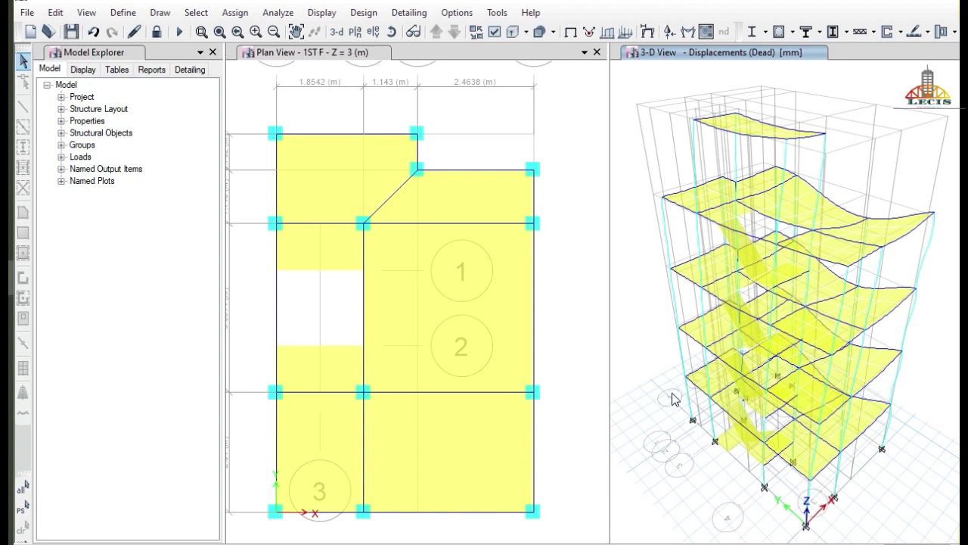
mouse_move(662, 374)
middle_mouse_down()
mouse_move(682, 385)
mouse_move(674, 377)
middle_mouse_up()
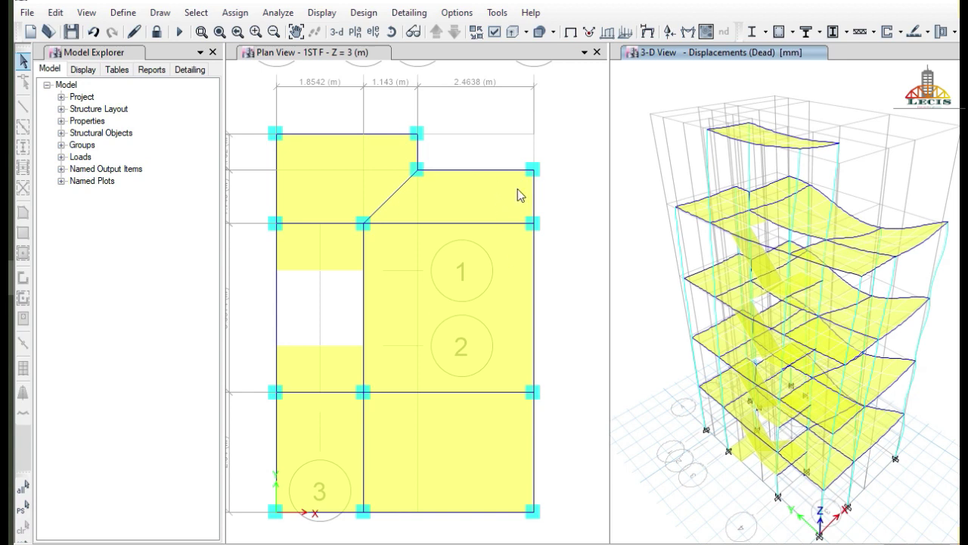
middle_click_drag(674, 377, 670, 341)
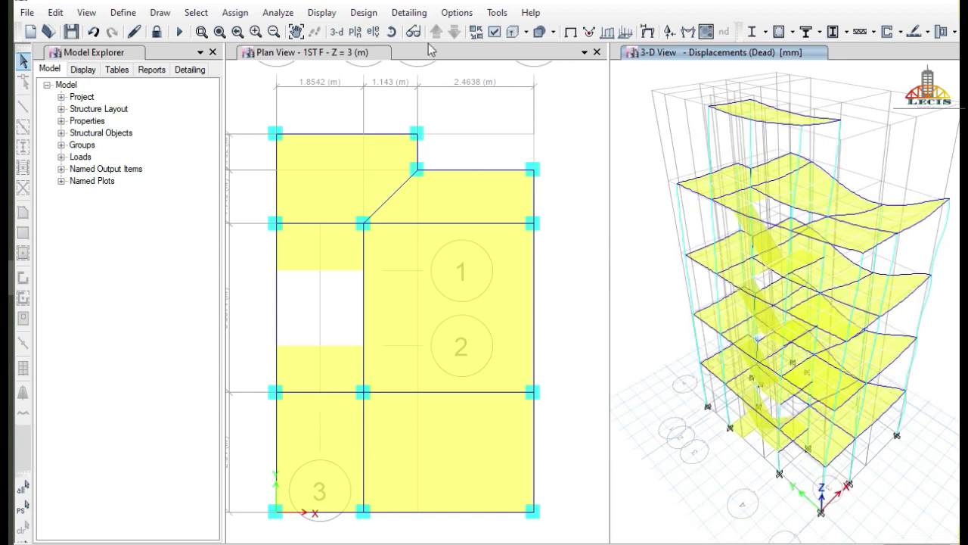
Display the filled Moment 3-3 diagram of the frames for the Dead load case in the 3-D view
left_click(369, 16)
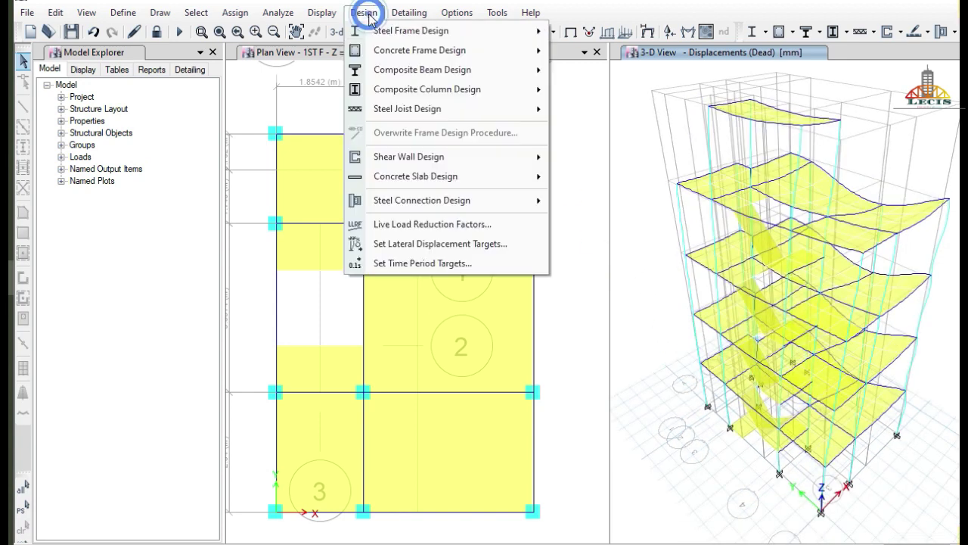
mouse_move(402, 109)
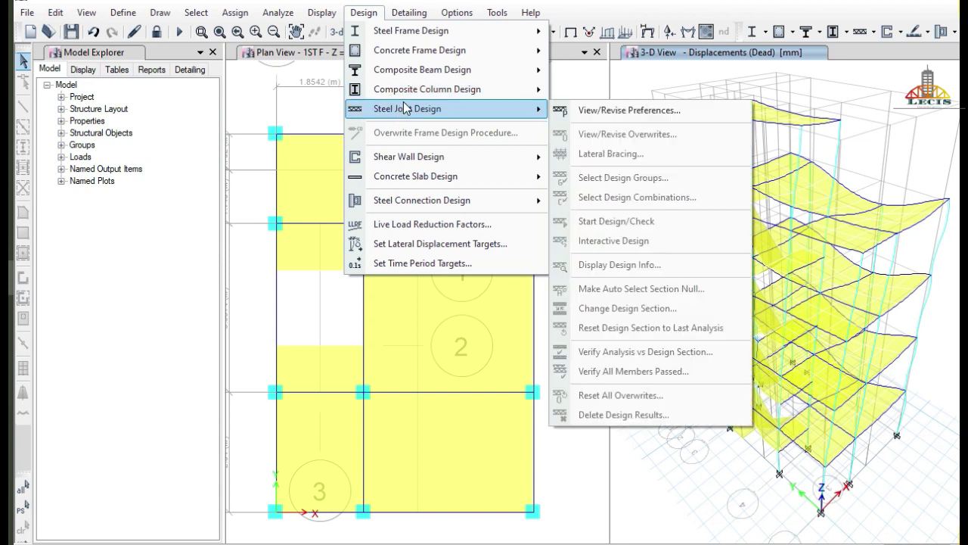
left_click(323, 15)
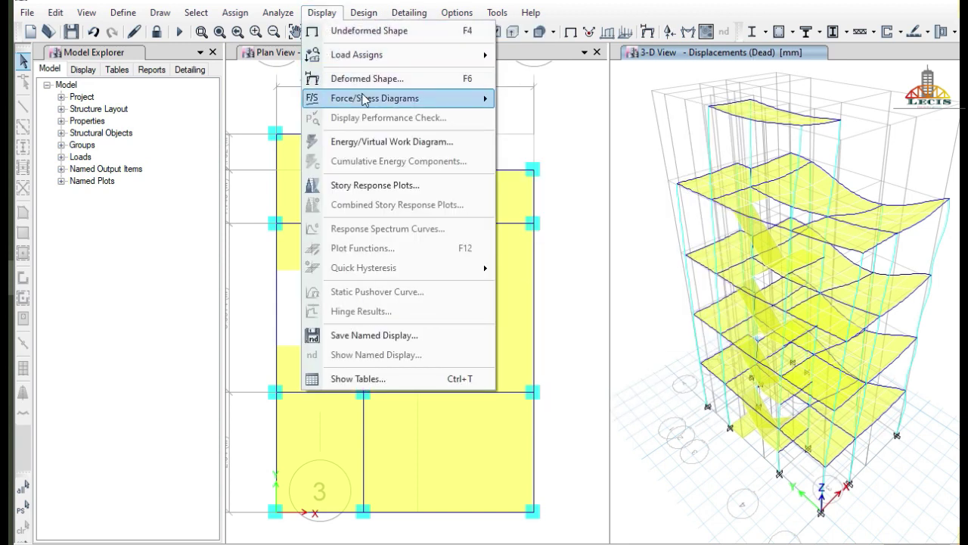
mouse_move(369, 100)
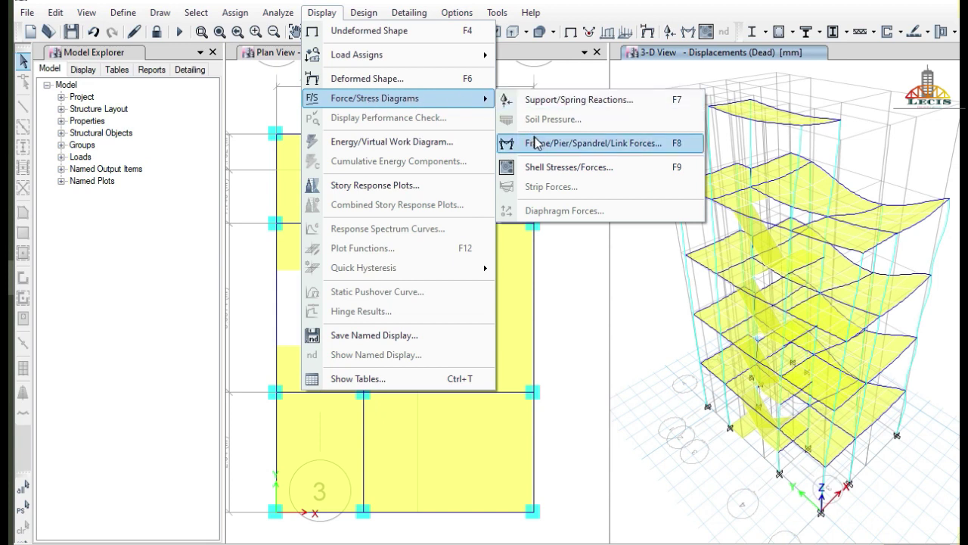
left_click(639, 146)
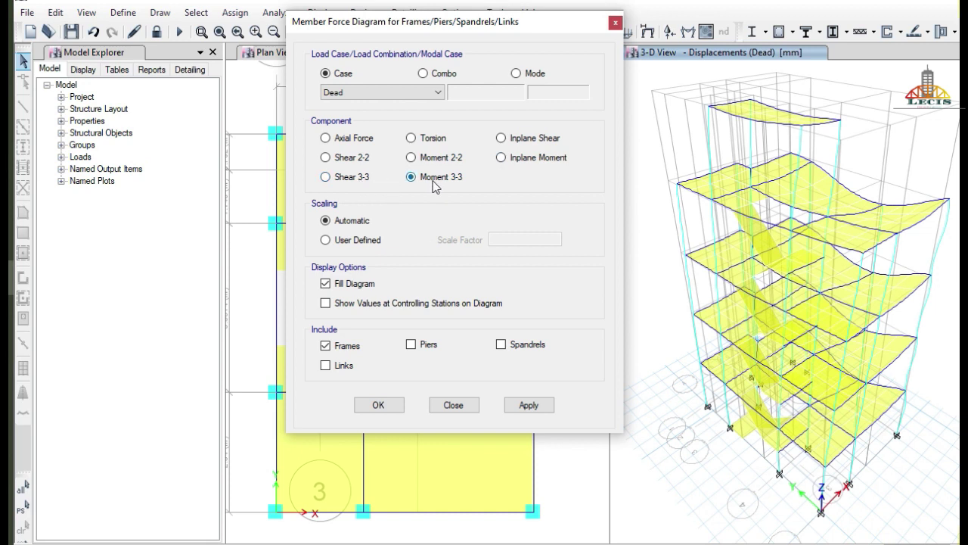
left_click_drag(548, 29, 456, 36)
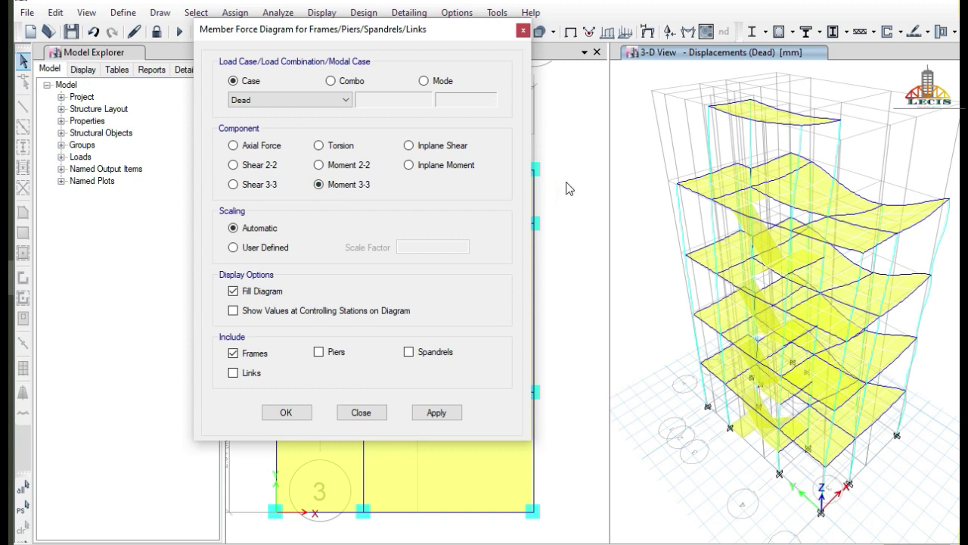
left_click(323, 101)
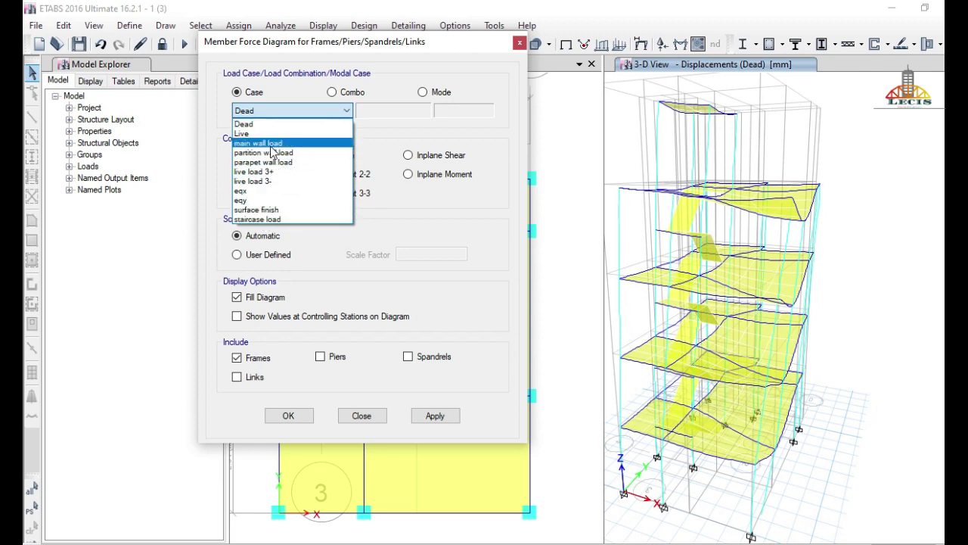
left_click(381, 155)
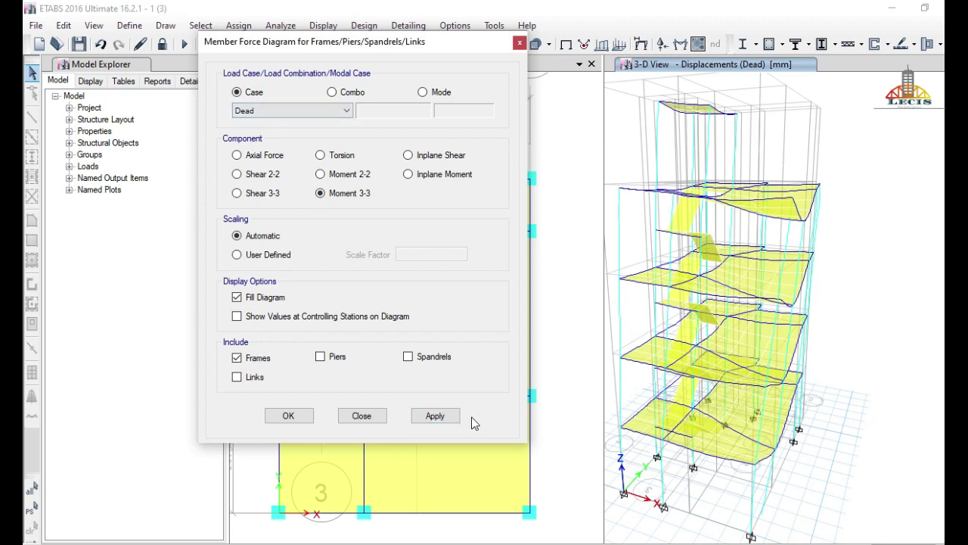
left_click(444, 422)
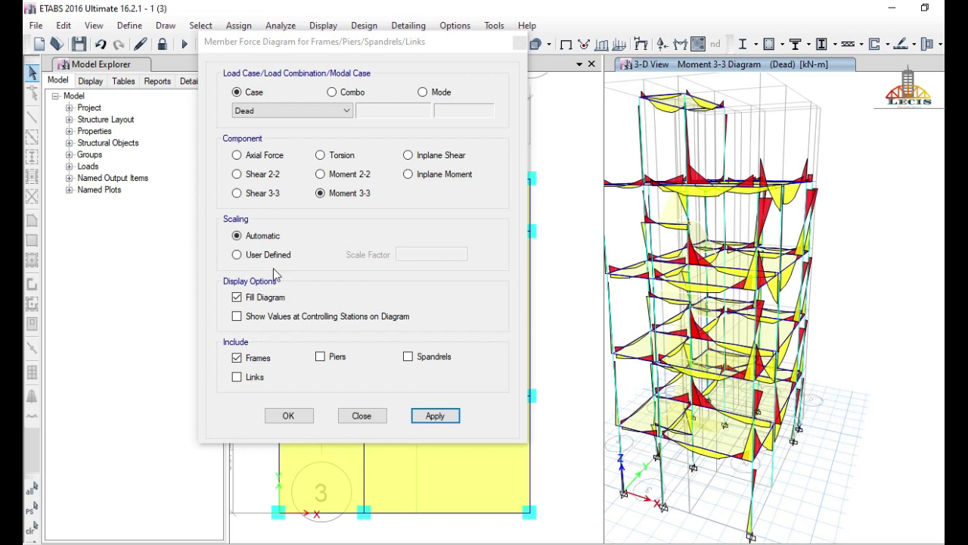
Display the frames' Shear 2-2 diagram for the Dead case and for the live load 3- case, and close the diagram settings
left_click(239, 175)
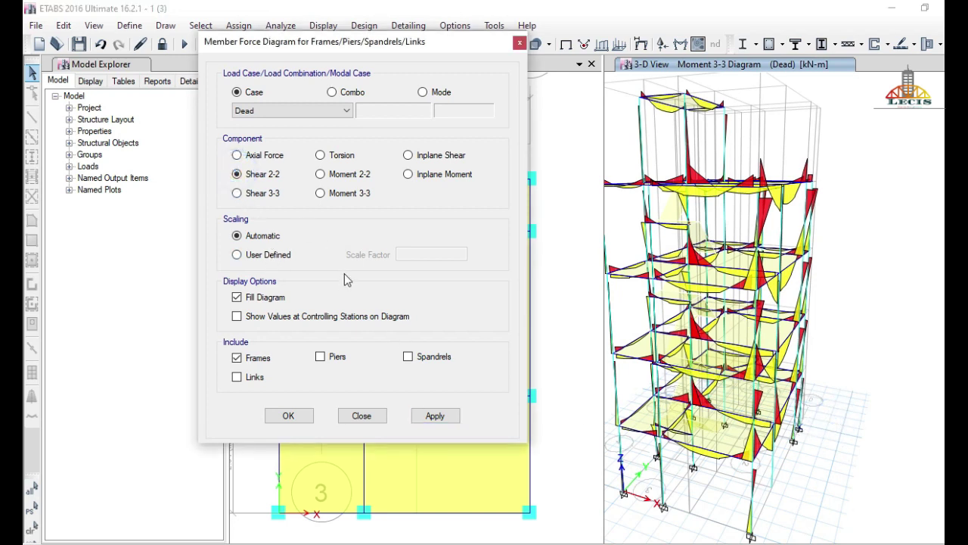
left_click(439, 415)
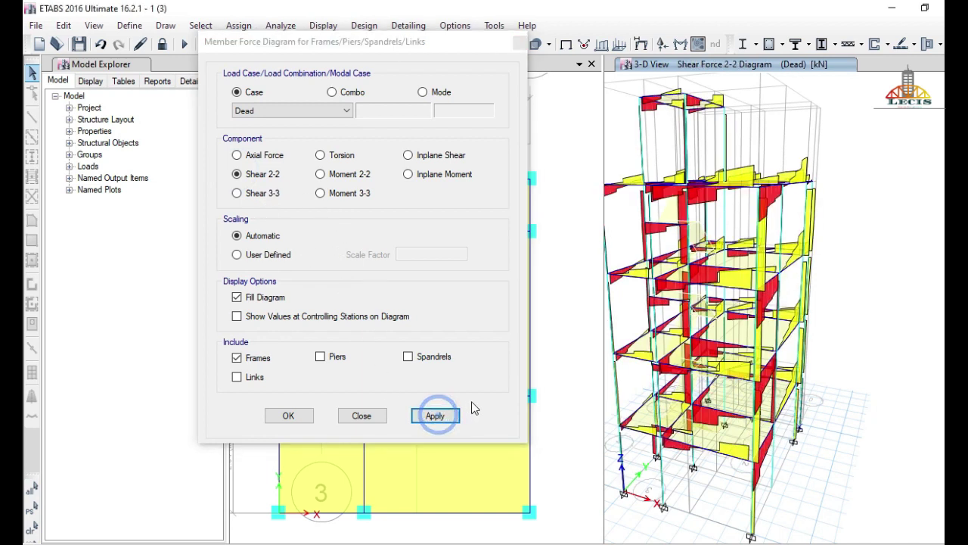
left_click(304, 111)
left_click(276, 182)
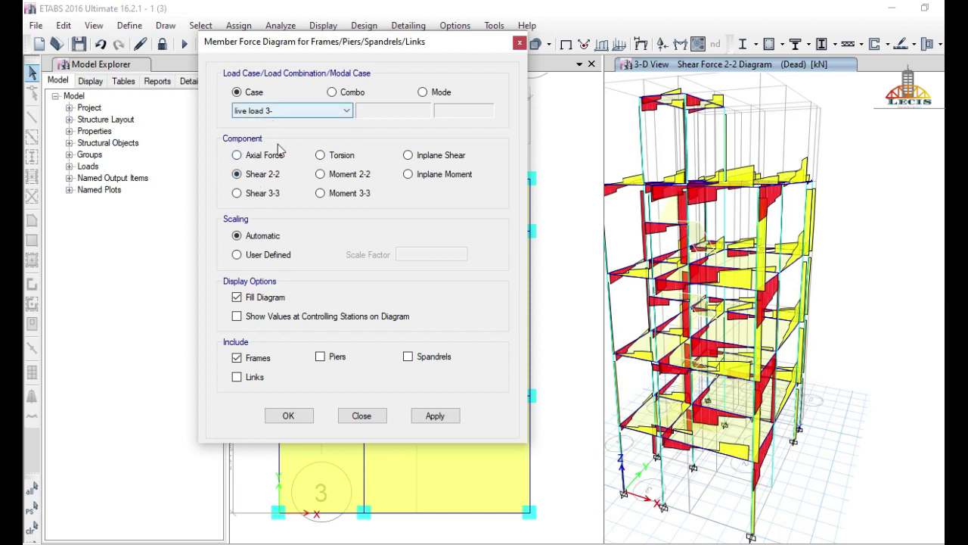
left_click(450, 421)
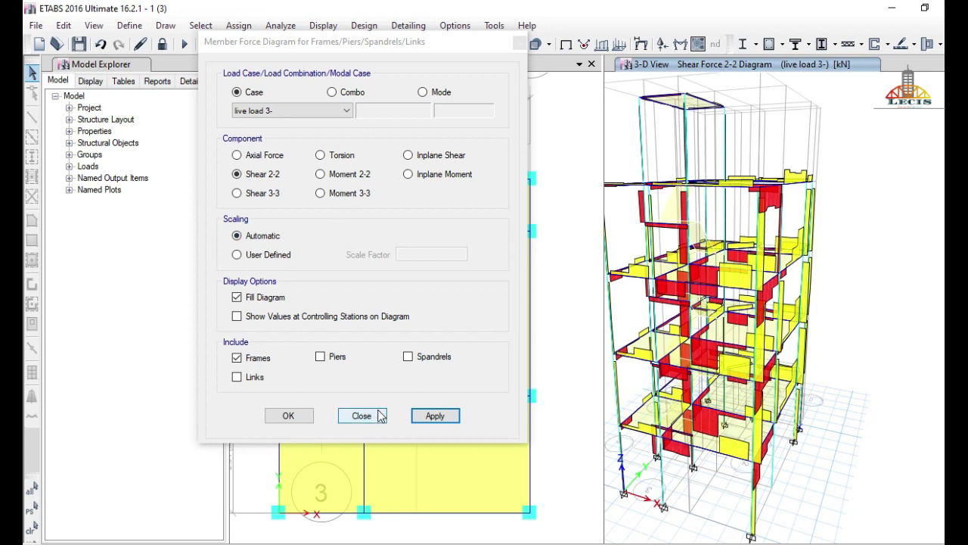
left_click(432, 417)
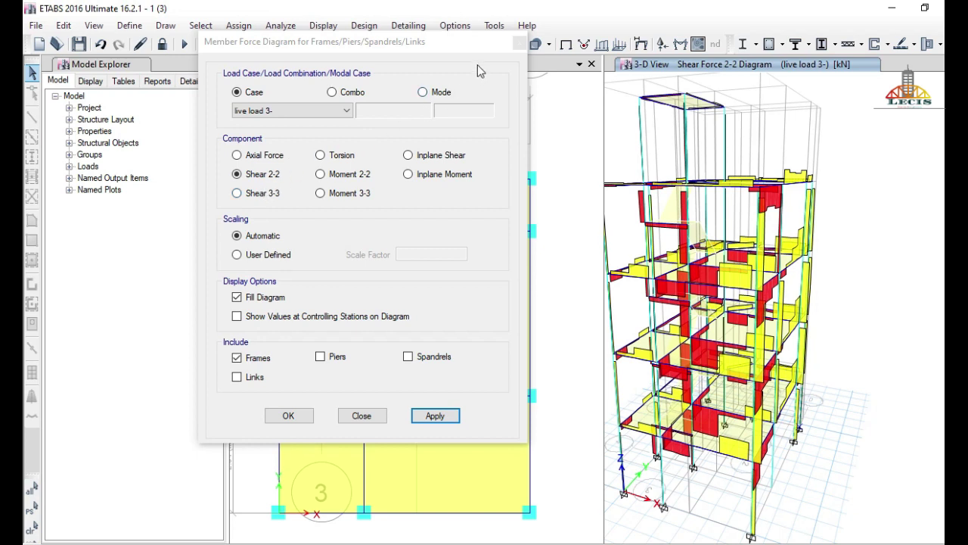
left_click(520, 43)
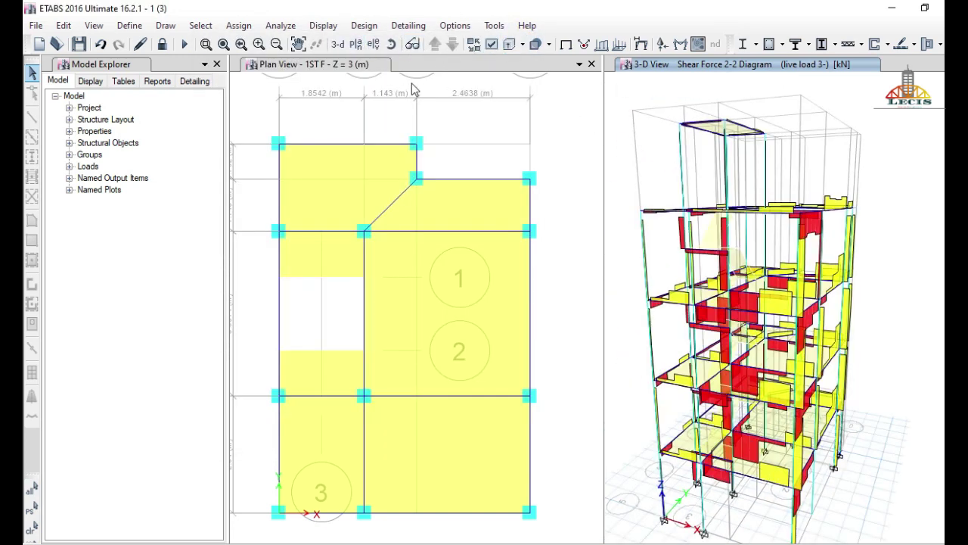
Unlock the model, accepting deletion of the analysis results
left_click(164, 45)
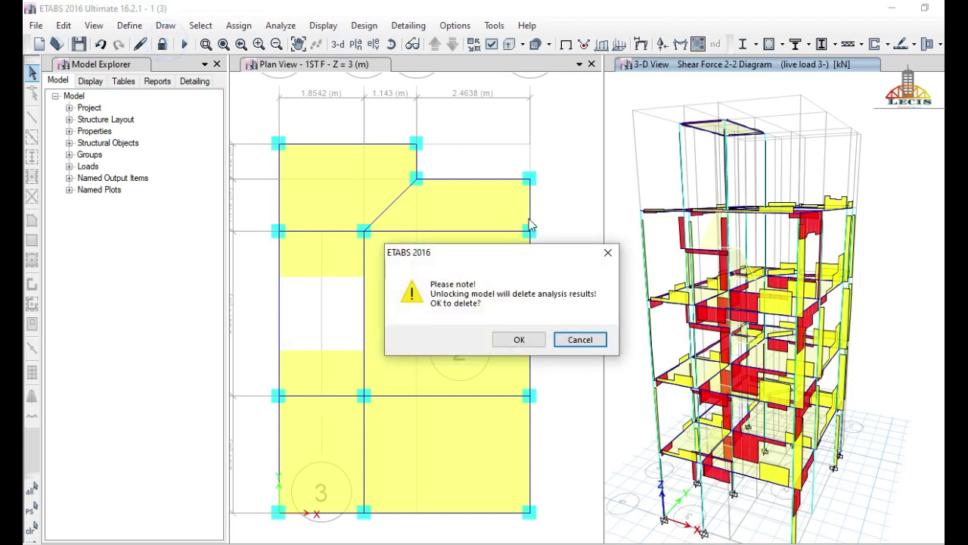
left_click(521, 339)
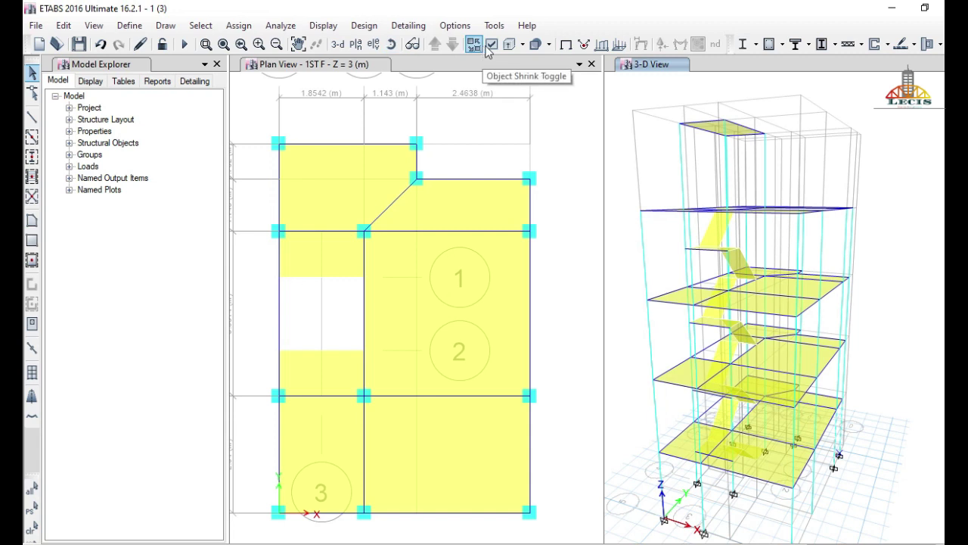
middle_click_drag(609, 245, 586, 186, "shift")
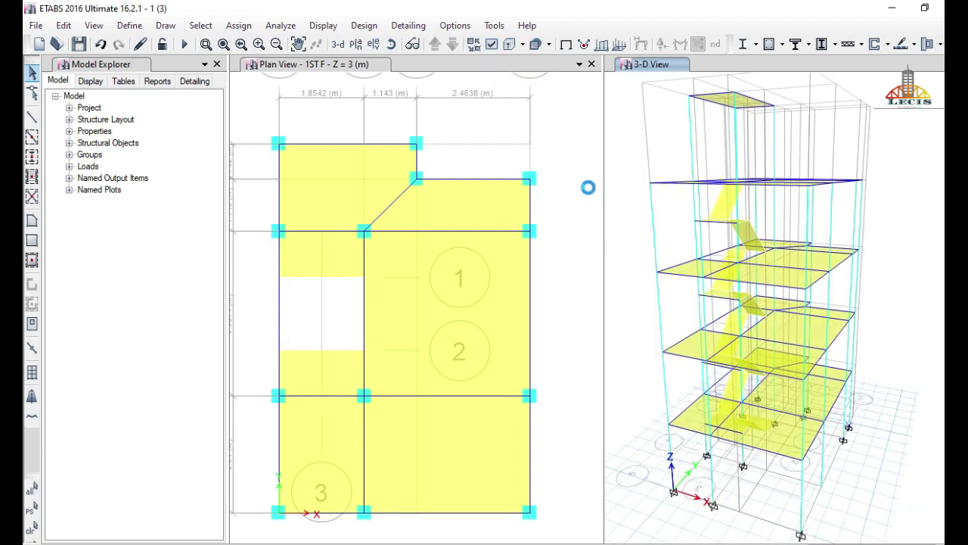
Turn on the display of frame local axes in the 3-D view
left_click(491, 48)
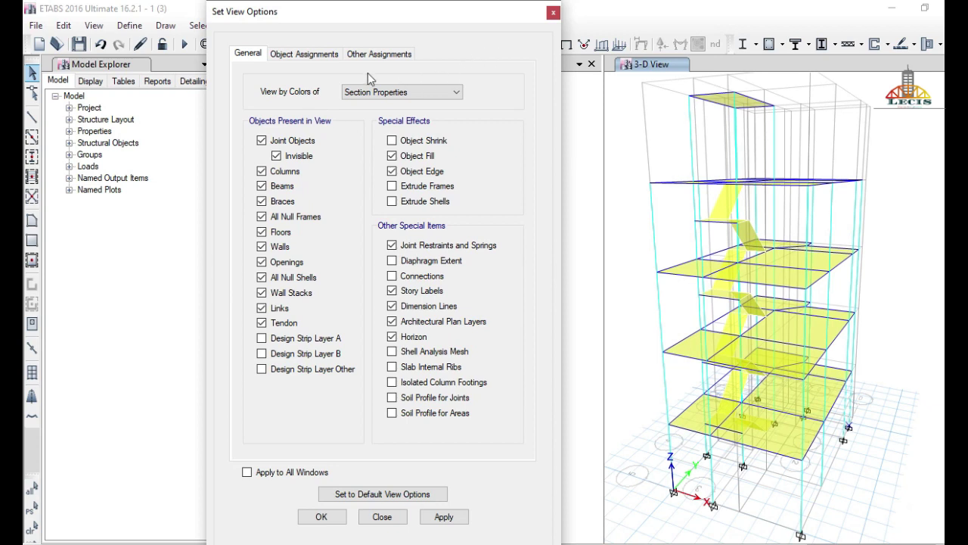
left_click(324, 59)
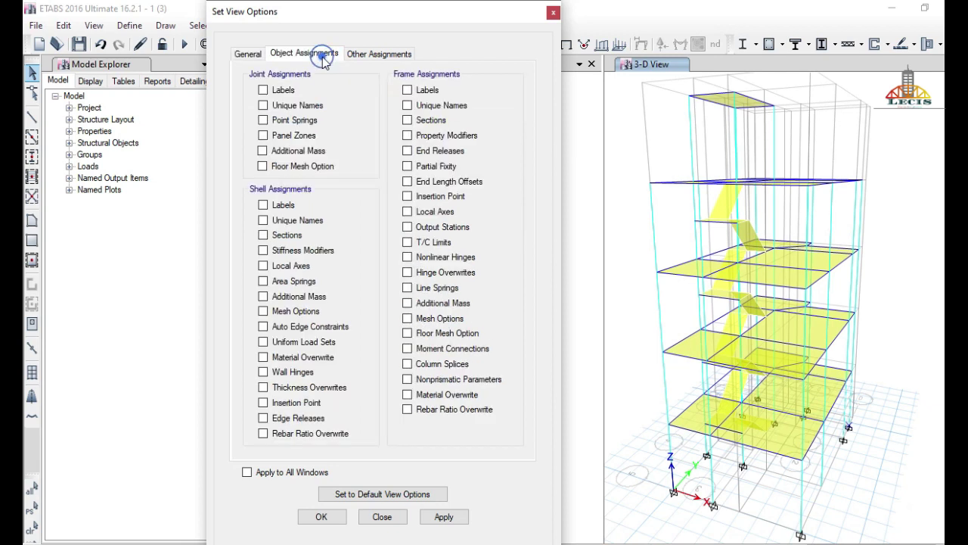
left_click(407, 212)
left_click(446, 522)
Examine the local axis directions of the columns and beams near the model origin against the global axes
middle_click_drag(837, 420, 838, 487)
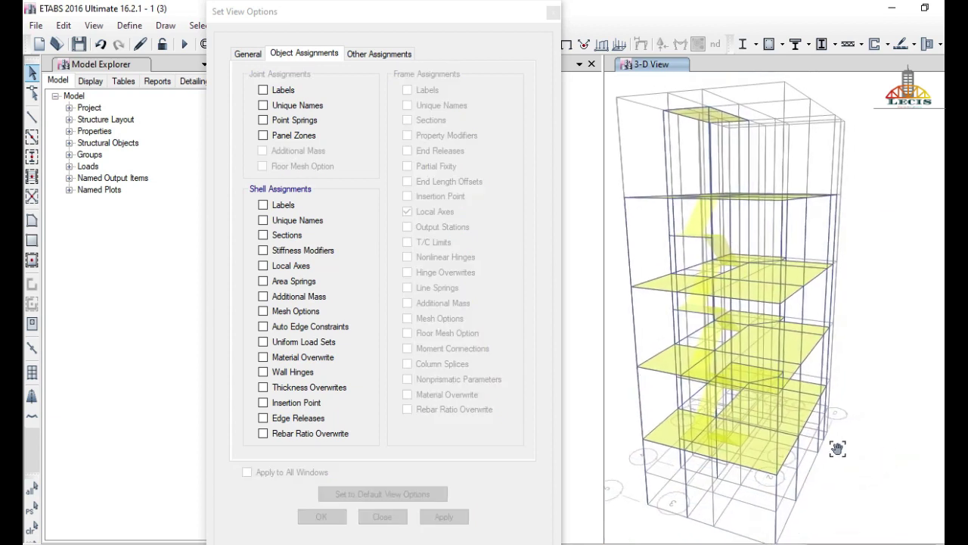
scroll(836, 486, "up", 1)
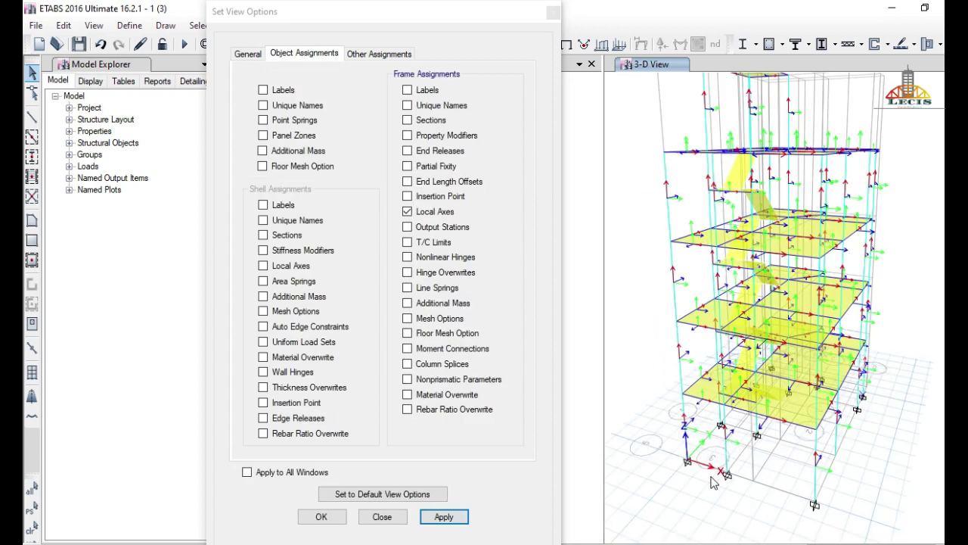
scroll(685, 464, "up", 3)
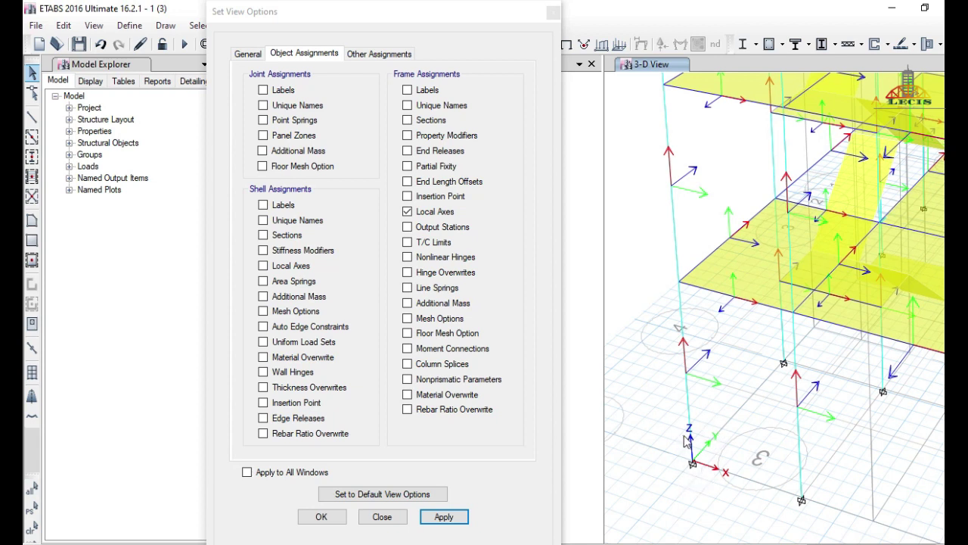
scroll(687, 445, "up", 3)
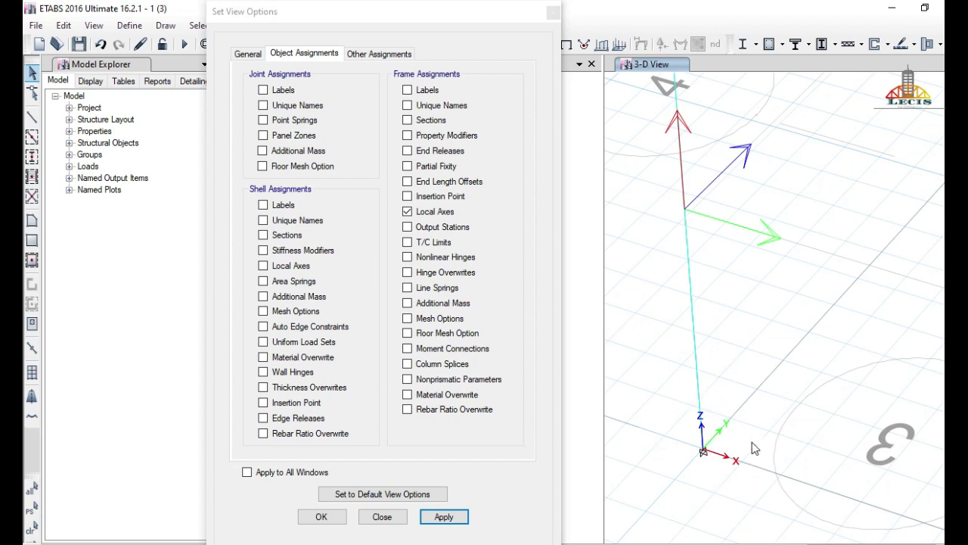
scroll(732, 406, "down", 3)
scroll(734, 409, "down", 5)
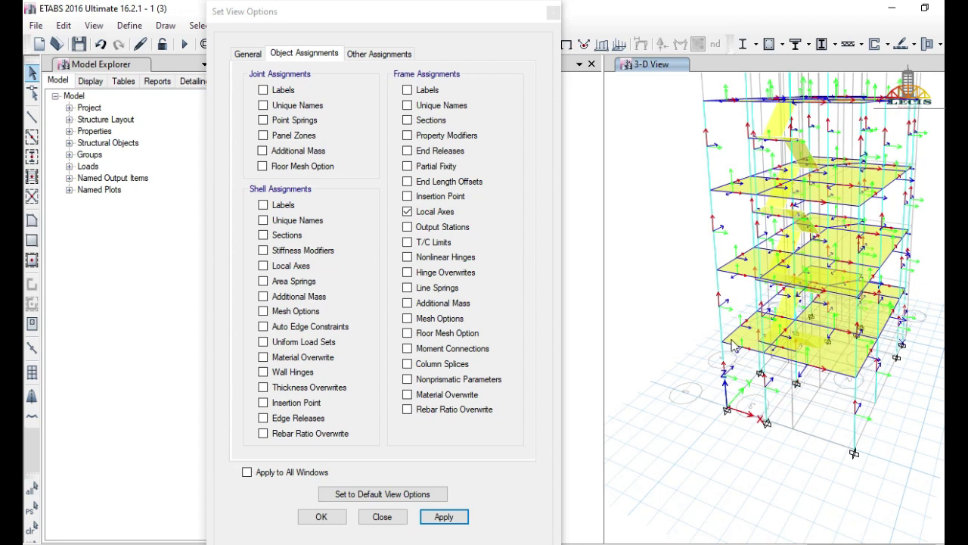
scroll(734, 344, "up", 5)
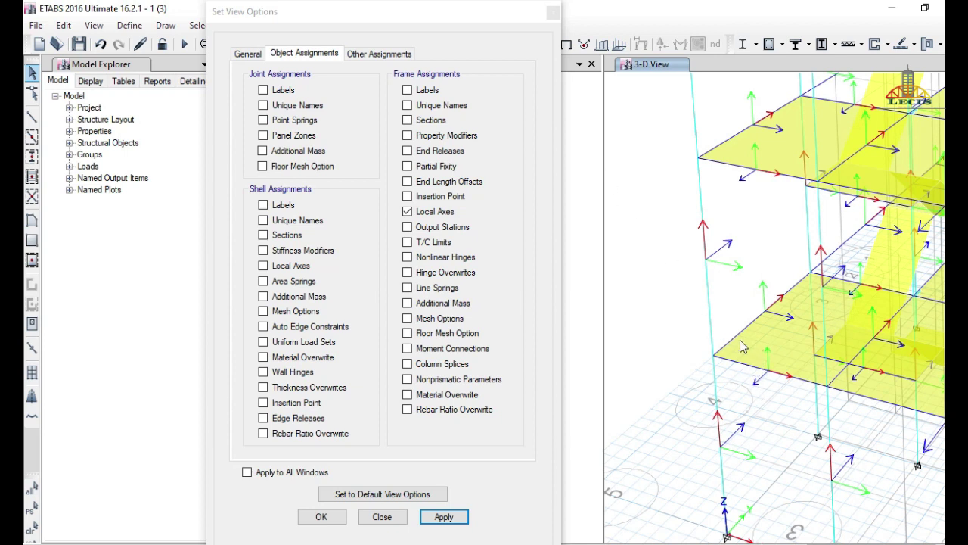
scroll(741, 346, "down", 3)
scroll(742, 345, "up", 3)
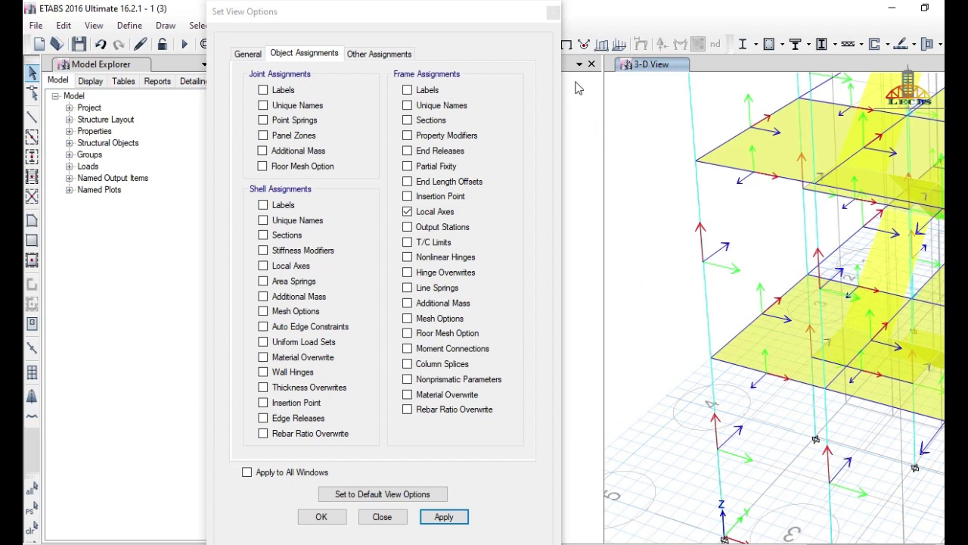
Close the view options, keeping the frame local axes displayed in the 3-D view
left_click(554, 13)
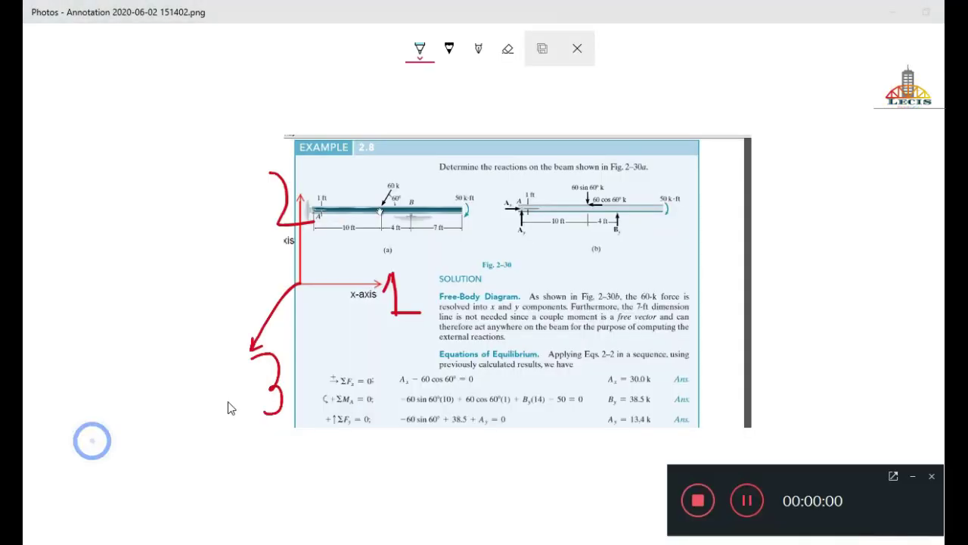
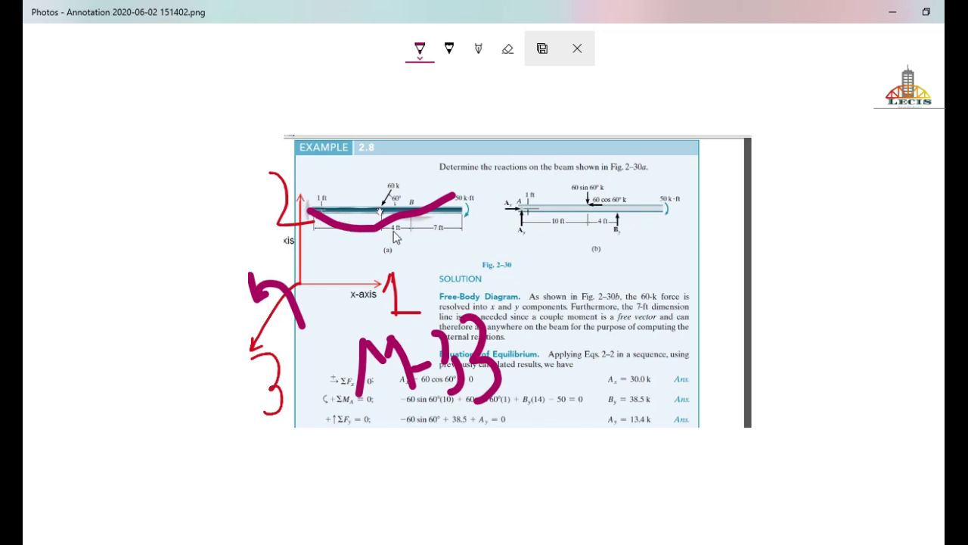
In the annotated beam example in Photos, write V-22 above the M-33 note, circle both labels, and erase the purple ink
mouse_move(459, 262)
left_mouse_down()
mouse_move(486, 292)
mouse_move(521, 219)
left_mouse_up()
mouse_move(517, 279)
left_mouse_down()
mouse_move(552, 255)
mouse_move(602, 286)
mouse_move(639, 268)
left_mouse_up()
mouse_move(605, 227)
left_mouse_down()
mouse_move(650, 242)
mouse_move(634, 278)
mouse_move(711, 256)
left_mouse_up()
mouse_move(533, 201)
left_mouse_down()
mouse_move(483, 211)
mouse_move(365, 298)
mouse_move(373, 405)
mouse_move(466, 432)
mouse_move(620, 398)
mouse_move(694, 320)
mouse_move(681, 239)
mouse_move(530, 217)
left_mouse_up()
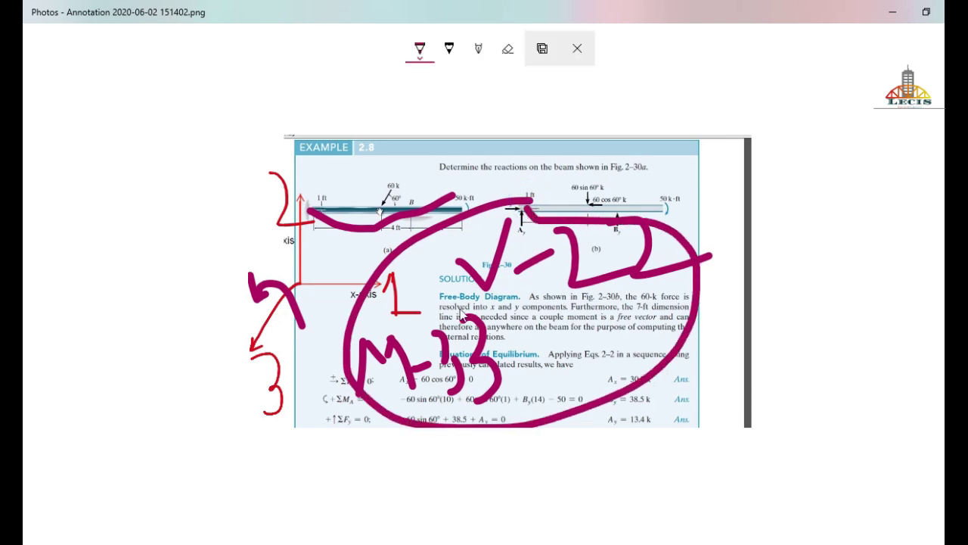
left_click_drag(486, 392, 399, 420)
left_click_drag(684, 286, 624, 305)
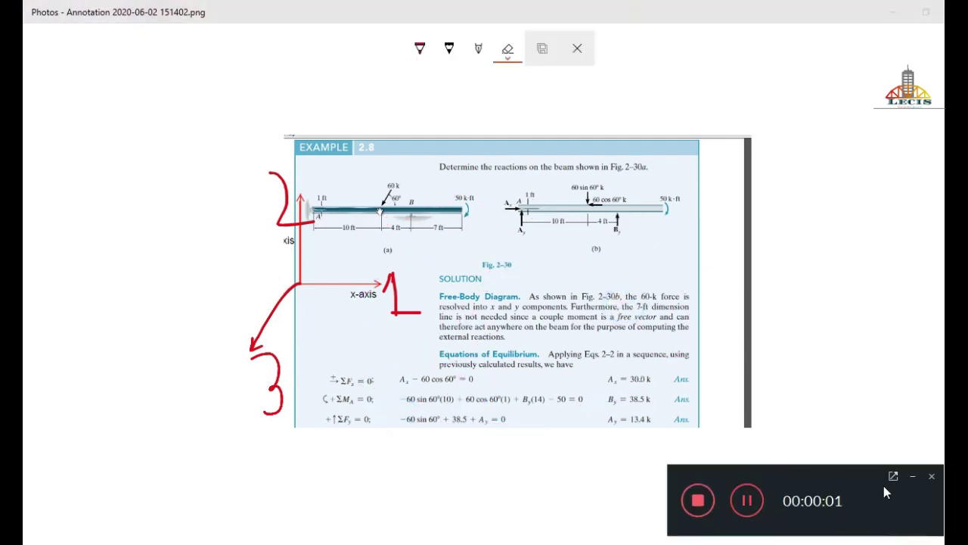
Draw a purple curved rotation arrow across the 2 axis of the beam example
left_click(914, 477)
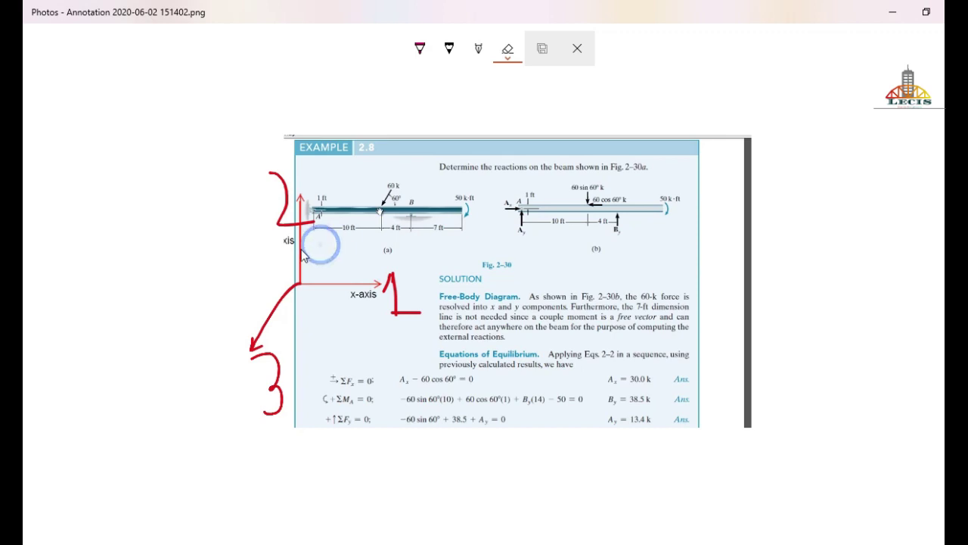
left_click(417, 50)
mouse_move(327, 239)
left_mouse_down()
mouse_move(275, 242)
mouse_move(292, 253)
left_mouse_up()
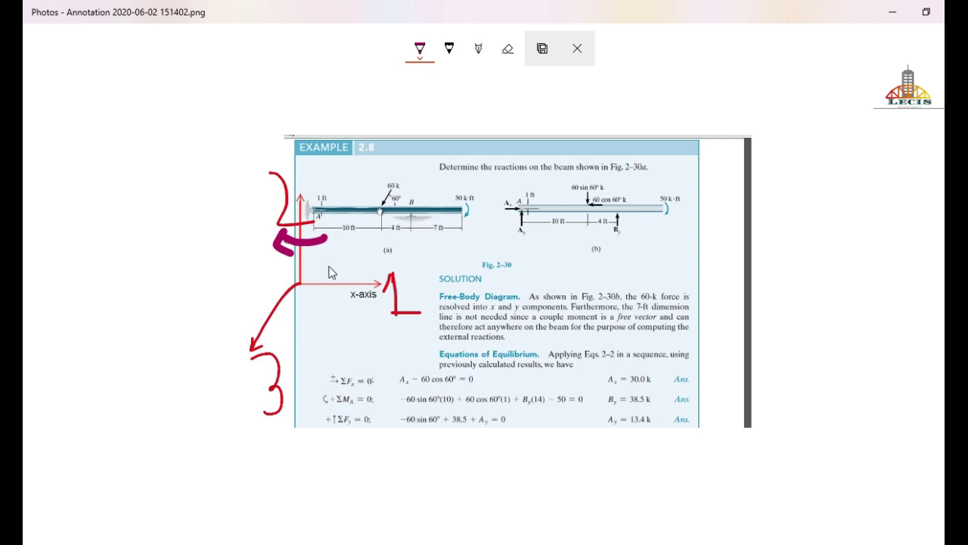
left_click_drag(321, 292, 301, 364)
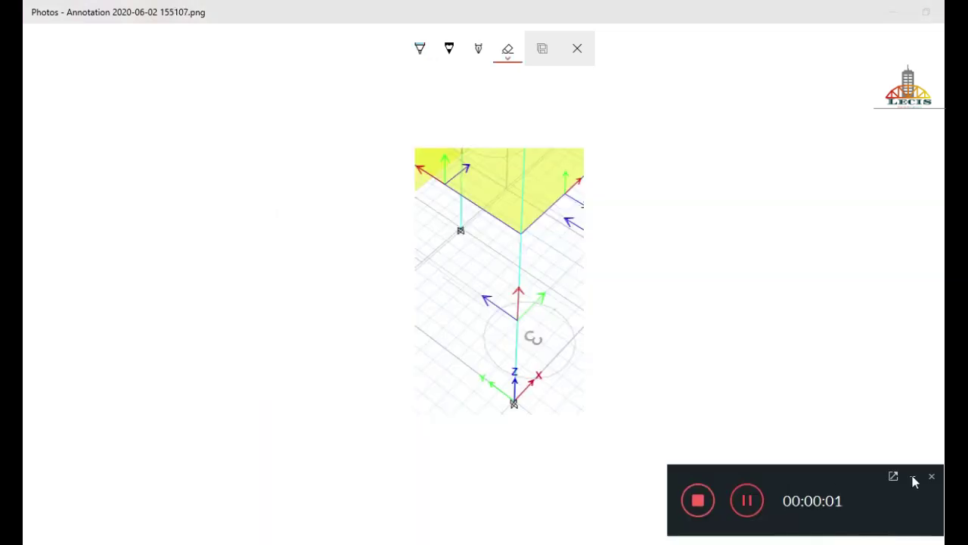
In the column local axes image, draw light-blue arrow strokes at the column's local axis origin
left_click(913, 478)
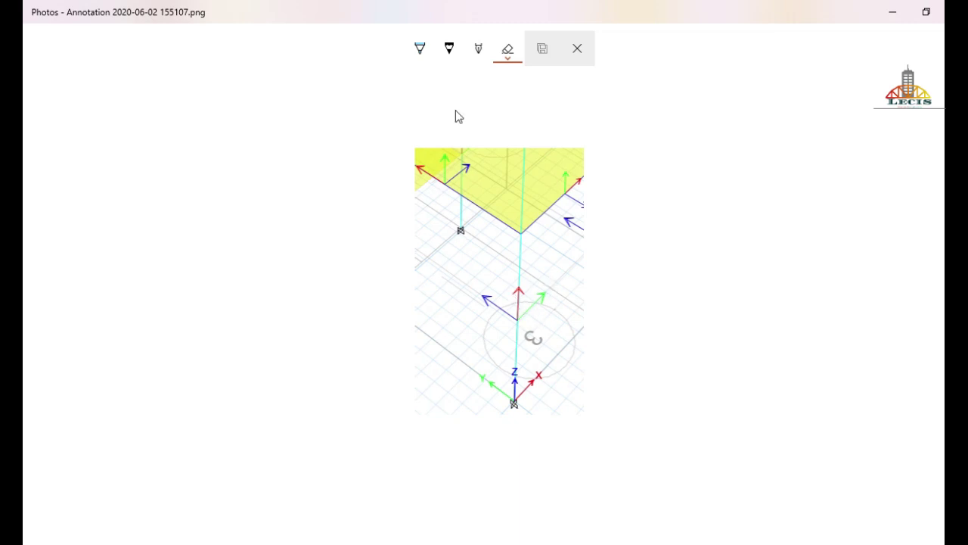
left_click(420, 48)
left_click_drag(473, 359, 517, 334)
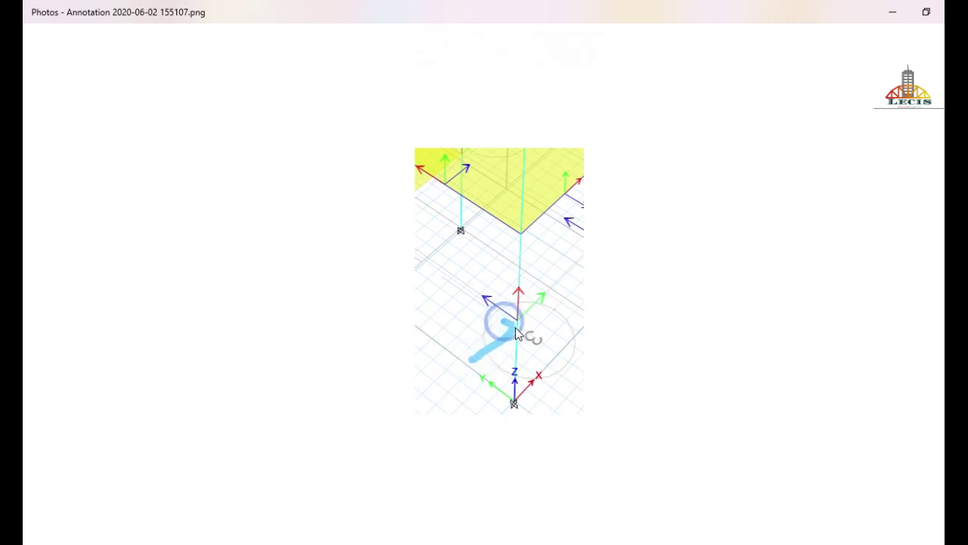
mouse_move(519, 393)
left_mouse_down()
mouse_move(530, 303)
mouse_move(515, 322)
mouse_move(562, 349)
left_mouse_up()
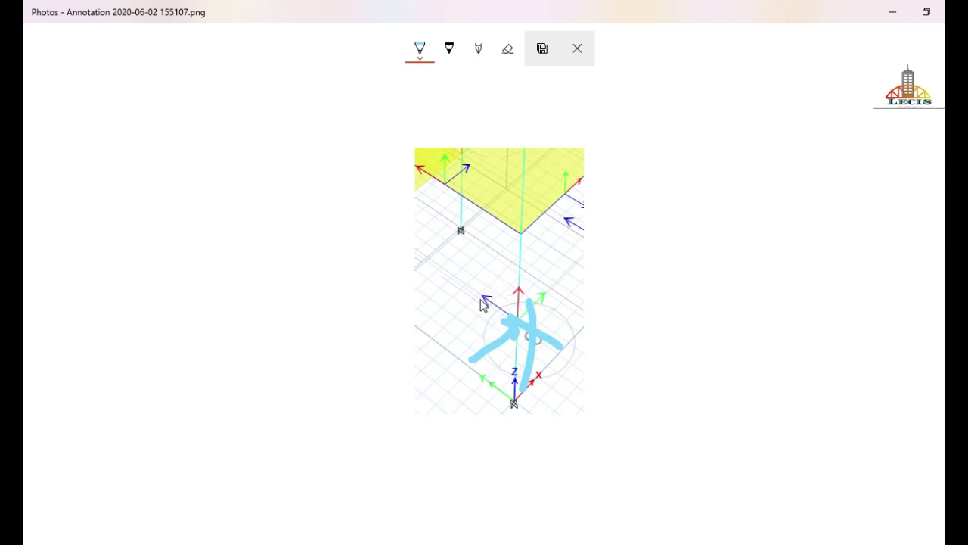
Write M33 with an extra 2, and V22, in light blue above the column's arrow strokes
left_click_drag(458, 265, 449, 306)
mouse_move(460, 264)
left_mouse_down()
mouse_move(488, 288)
mouse_move(523, 289)
mouse_move(523, 316)
left_mouse_up()
left_click(527, 260)
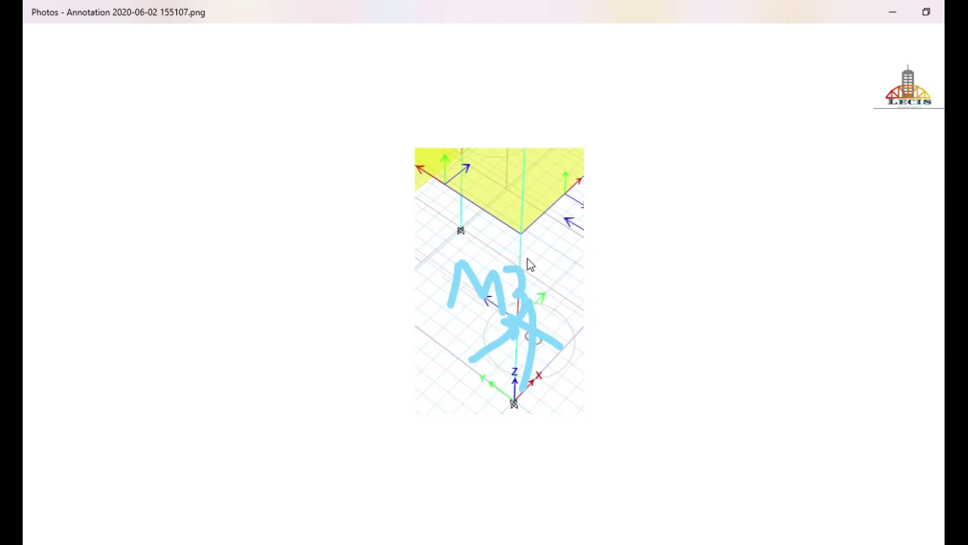
mouse_move(527, 260)
left_mouse_down()
mouse_move(534, 304)
mouse_move(581, 307)
left_mouse_up()
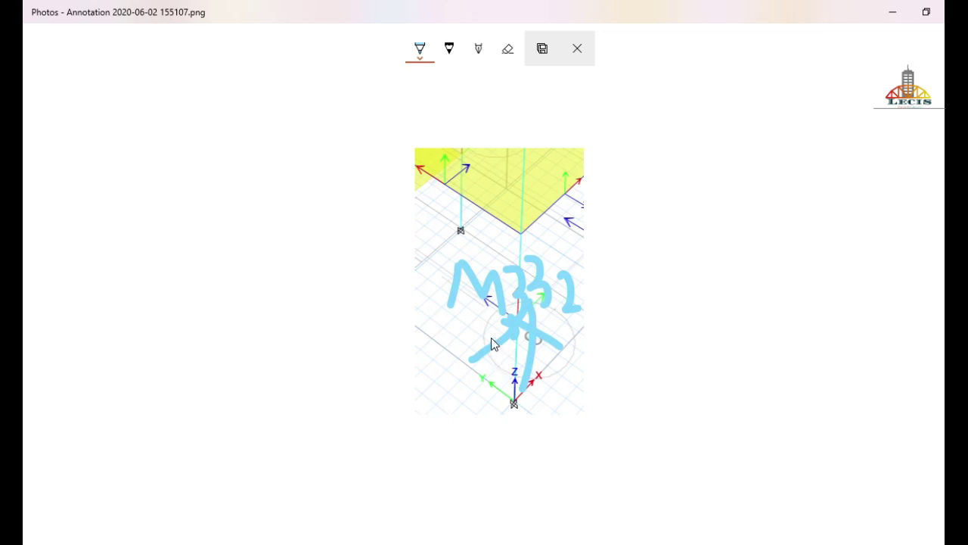
mouse_move(447, 227)
left_mouse_down()
mouse_move(473, 249)
mouse_move(494, 203)
mouse_move(521, 244)
mouse_move(546, 257)
left_mouse_up()
mouse_move(542, 220)
left_mouse_down()
mouse_move(550, 207)
mouse_move(580, 242)
left_mouse_up()
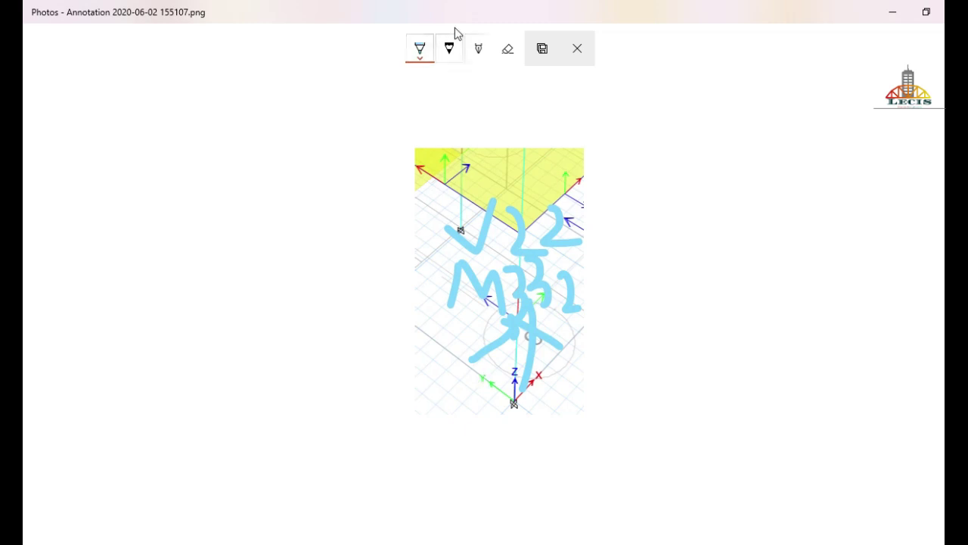
Erase all the light-blue ink from the column local axes image
left_click(506, 53)
left_click(507, 52)
left_click(497, 233)
left_click(501, 53)
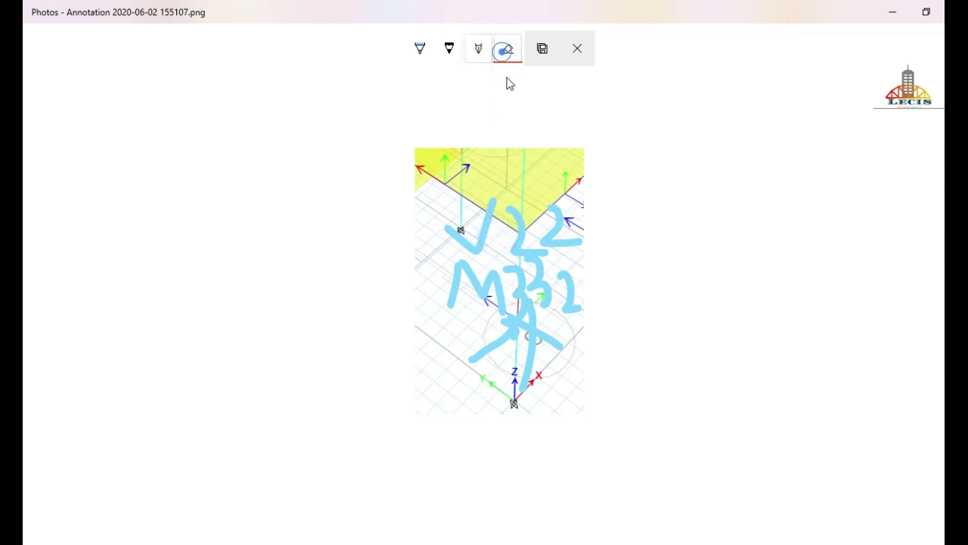
left_click(508, 268)
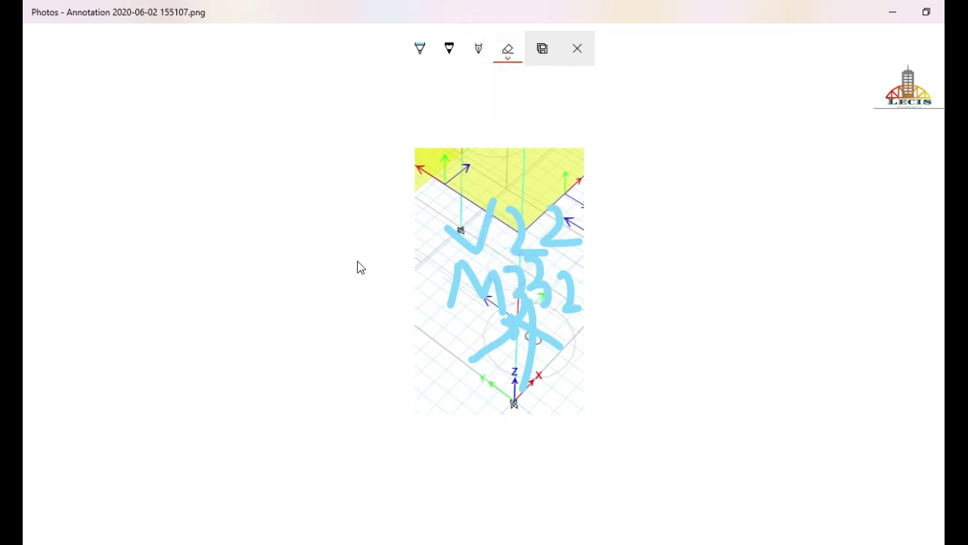
mouse_move(465, 242)
left_mouse_down()
mouse_move(402, 371)
mouse_move(472, 357)
mouse_move(488, 319)
mouse_move(432, 270)
left_mouse_up()
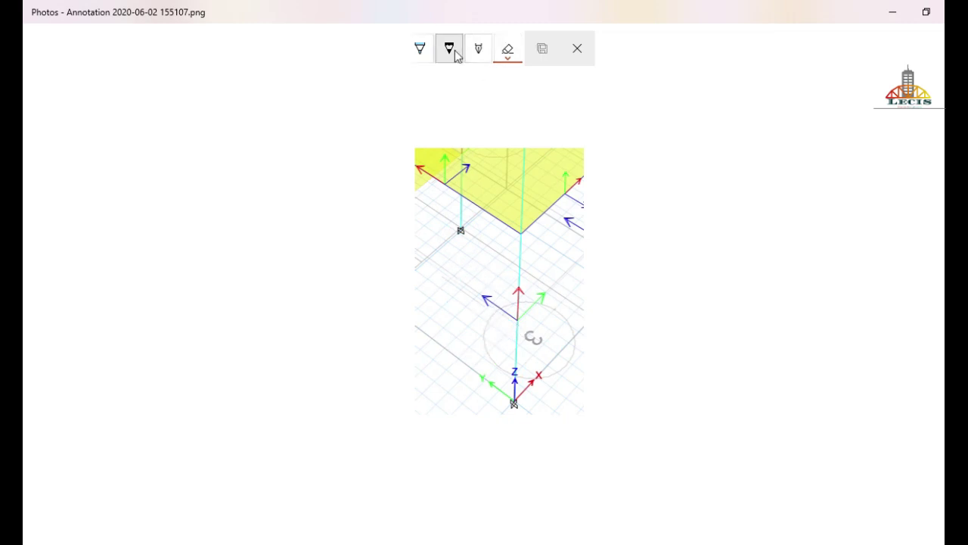
Draw a light-blue force arrow onto the column's local axis origin in line with the blue axis, and label it V33 and M22
left_click(421, 50)
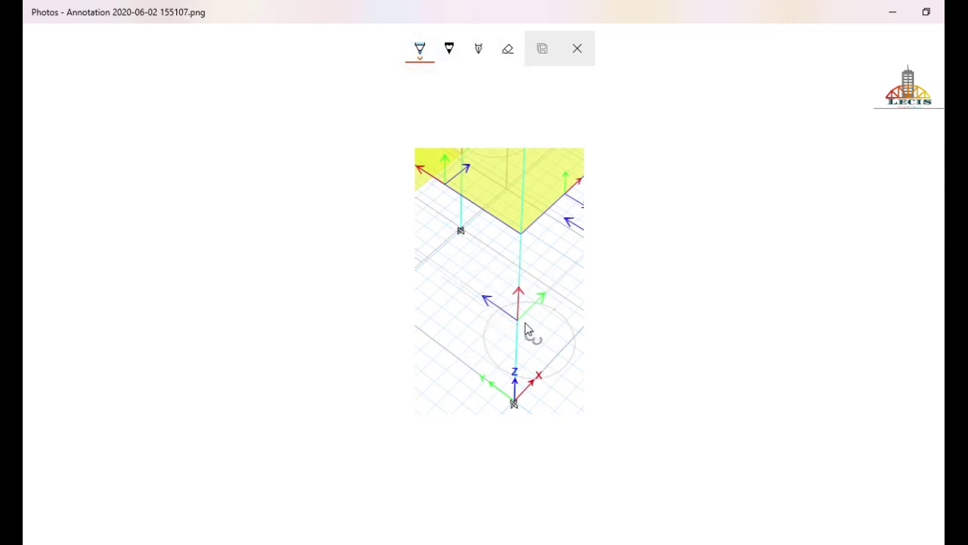
left_click_drag(523, 322, 583, 367)
mouse_move(539, 325)
left_mouse_down()
mouse_move(527, 328)
mouse_move(534, 342)
left_mouse_up()
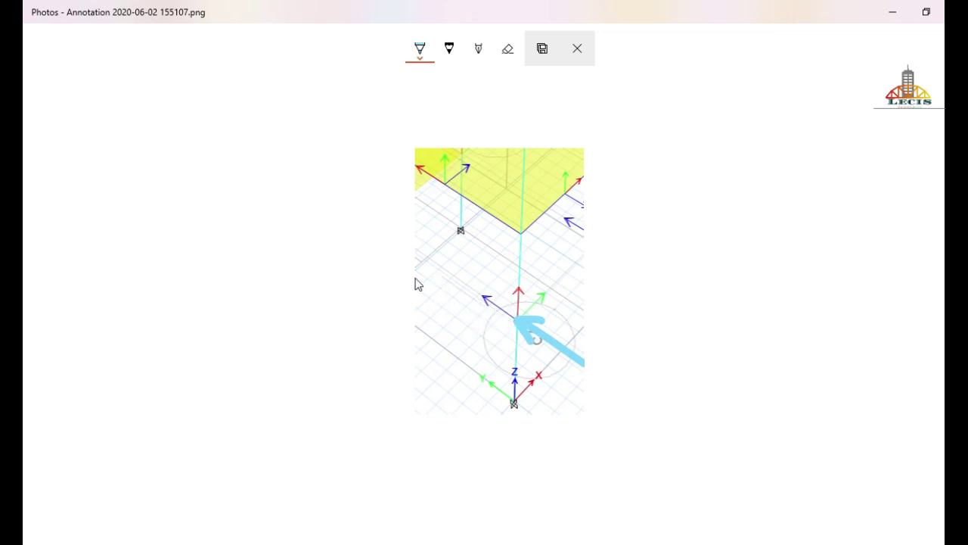
mouse_move(421, 274)
left_mouse_down()
mouse_move(438, 298)
mouse_move(458, 251)
mouse_move(477, 273)
mouse_move(480, 318)
left_mouse_up()
mouse_move(508, 259)
left_mouse_down()
mouse_move(515, 297)
mouse_move(461, 380)
left_mouse_up()
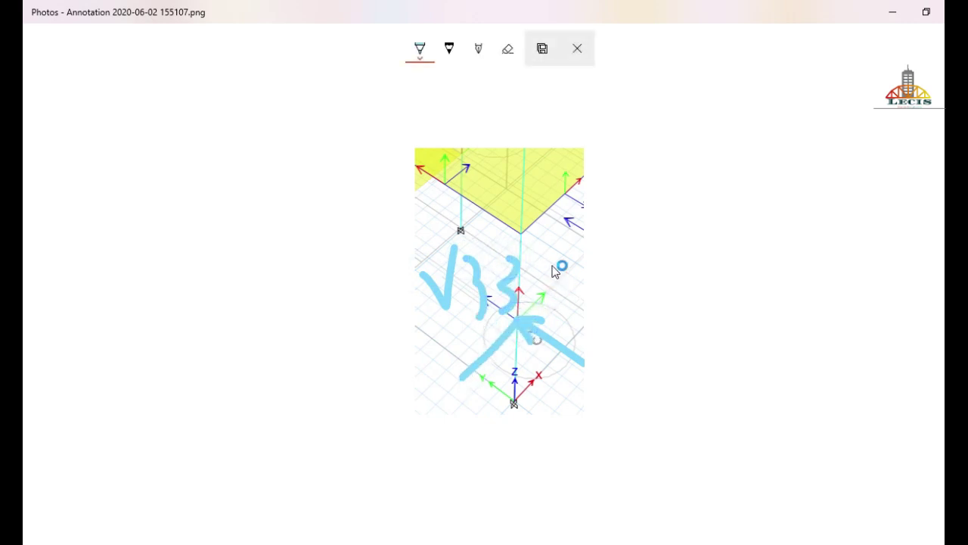
mouse_move(532, 267)
left_mouse_down()
mouse_move(540, 230)
mouse_move(557, 267)
mouse_move(560, 242)
mouse_move(570, 275)
mouse_move(573, 250)
mouse_move(558, 297)
mouse_move(570, 293)
mouse_move(570, 340)
left_mouse_up()
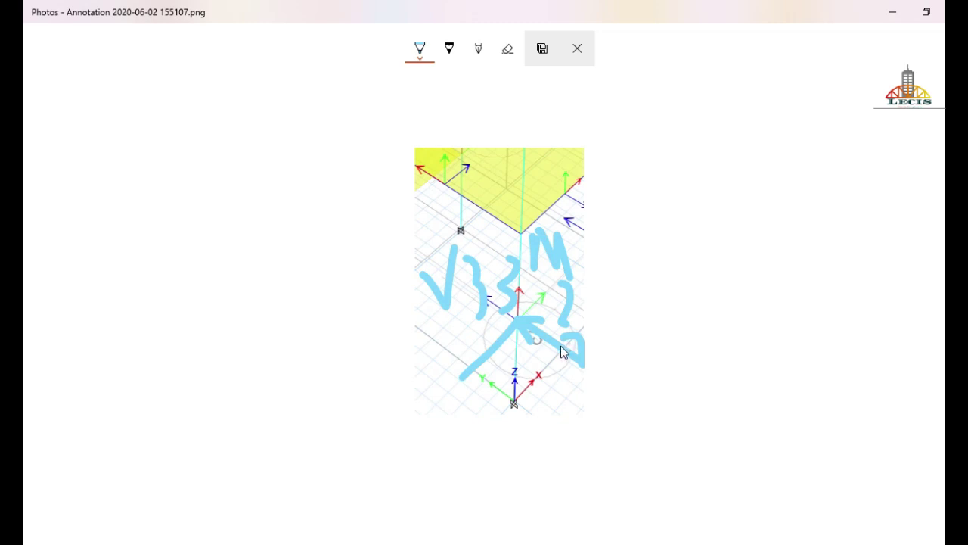
Erase the force arrow and the V33 and M22 notes from the column image
left_click(507, 48)
mouse_move(595, 335)
left_mouse_down()
mouse_move(581, 282)
mouse_move(414, 335)
mouse_move(445, 309)
mouse_move(507, 331)
mouse_move(654, 302)
mouse_move(565, 320)
left_mouse_up()
left_click_drag(499, 272, 540, 244)
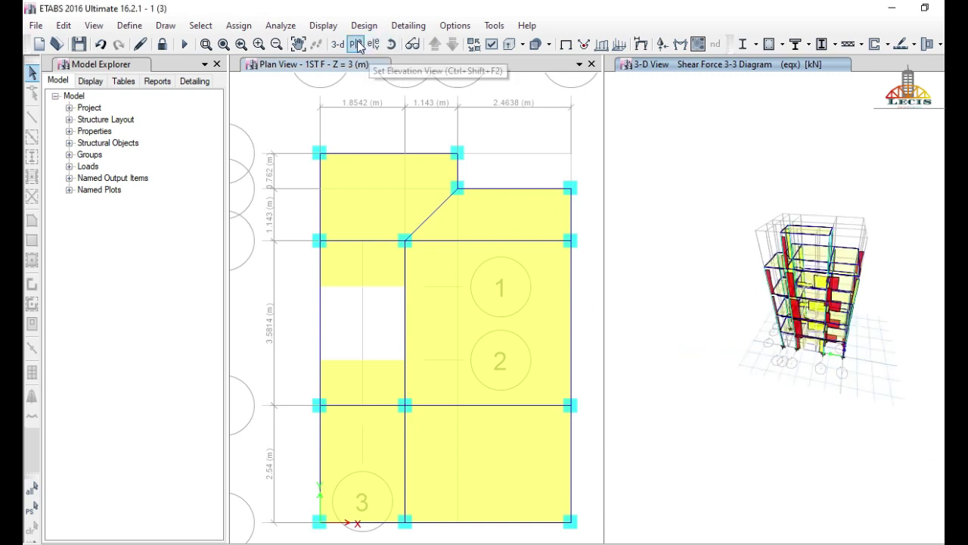
Back in ETABS, display the frames' Moment 3-3 diagram for the eqx case and inspect it at the corner column's base
left_click(323, 25)
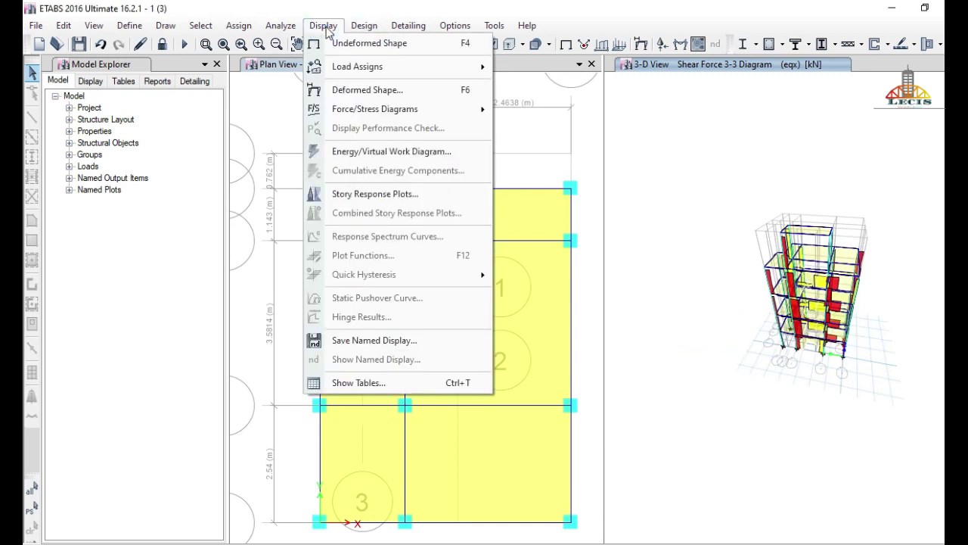
mouse_move(380, 114)
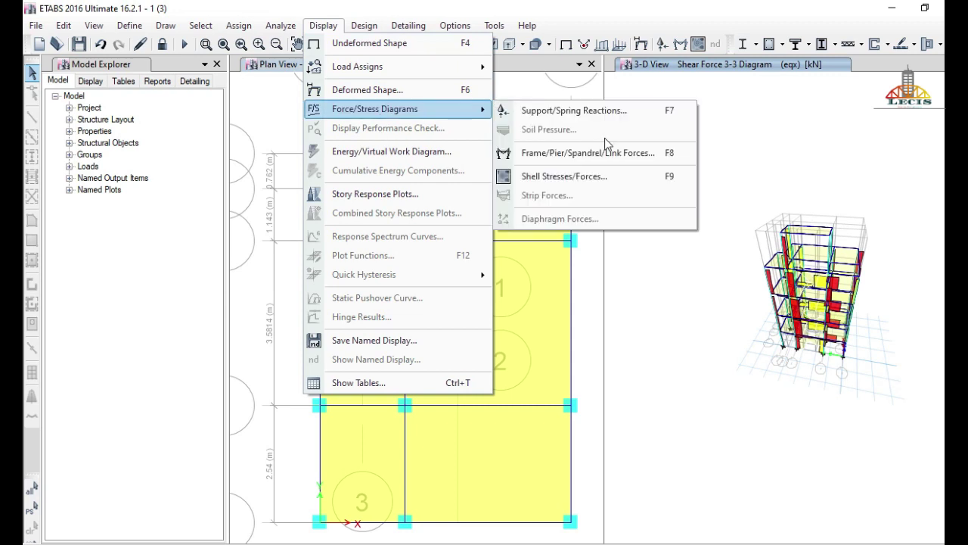
left_click(625, 157)
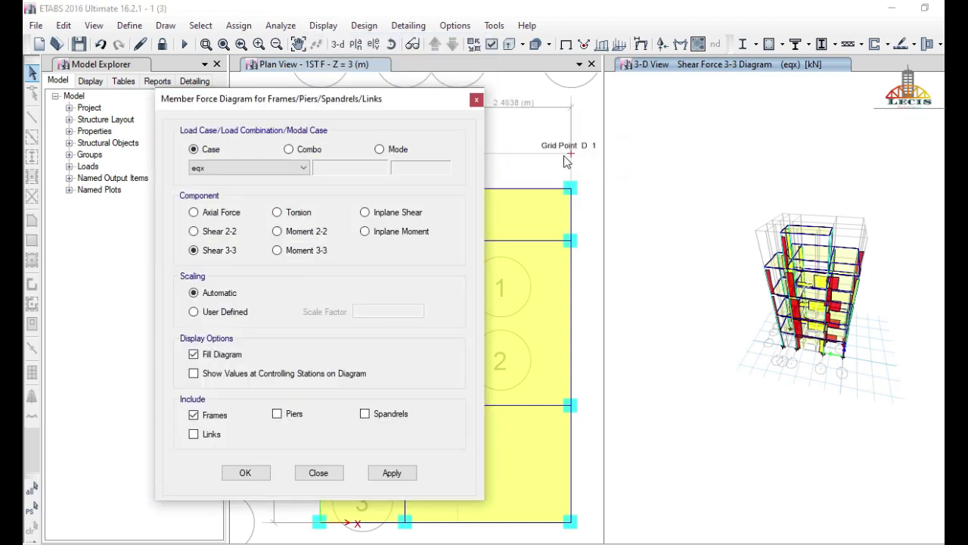
left_click(276, 250)
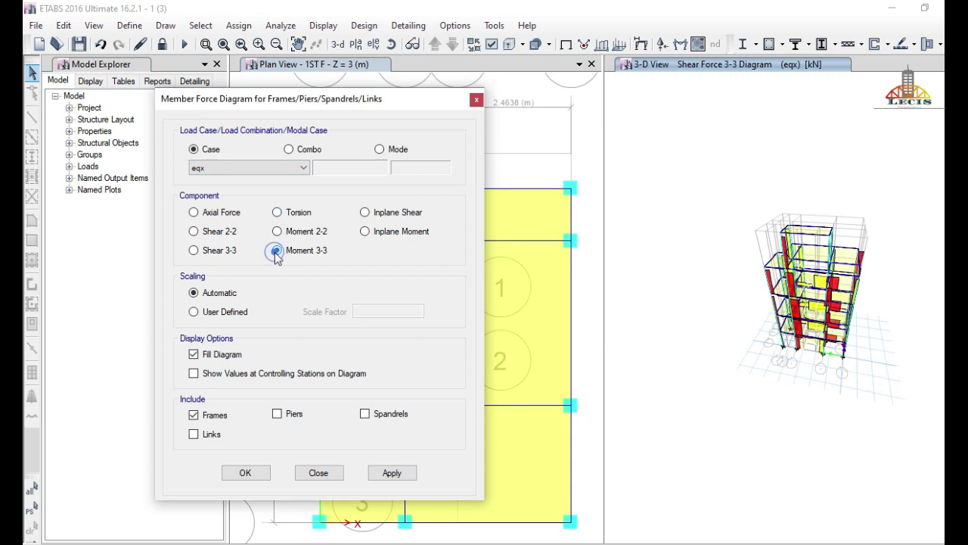
left_click(383, 474)
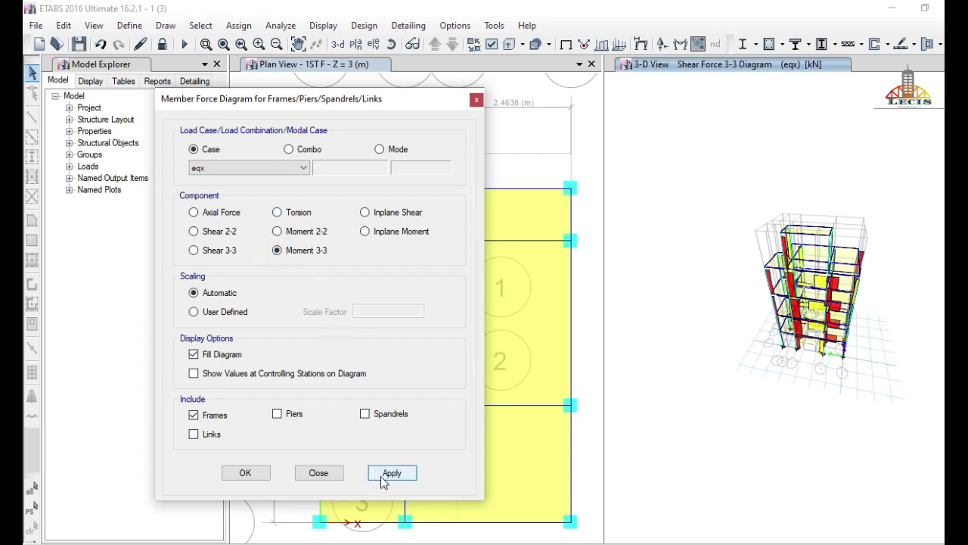
scroll(879, 325, "up", 4)
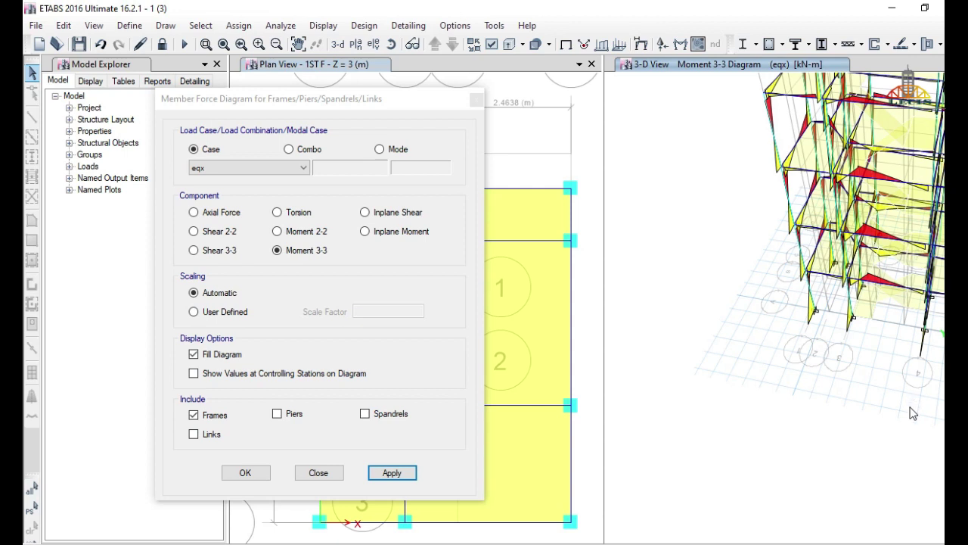
scroll(881, 409, "up", 3)
scroll(838, 302, "up", 3)
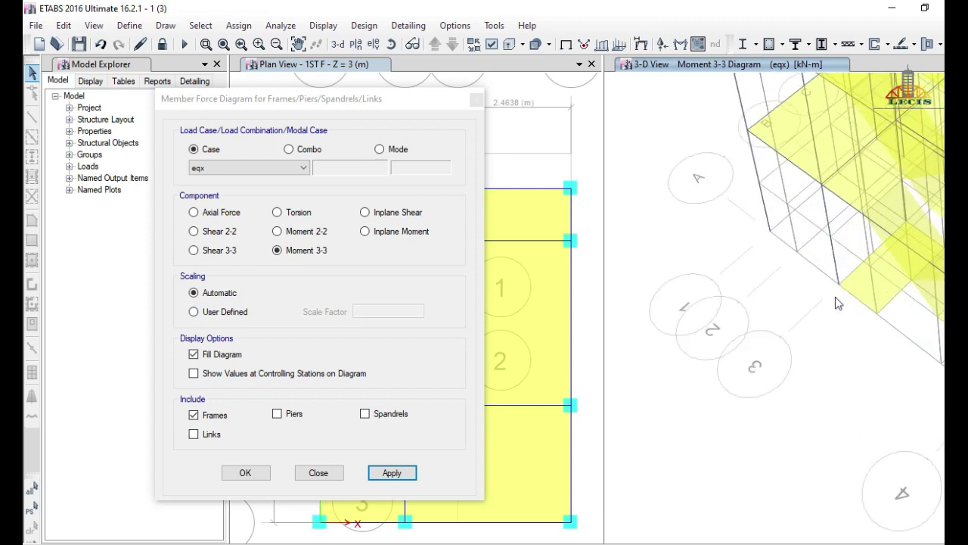
scroll(822, 335, "down", 1)
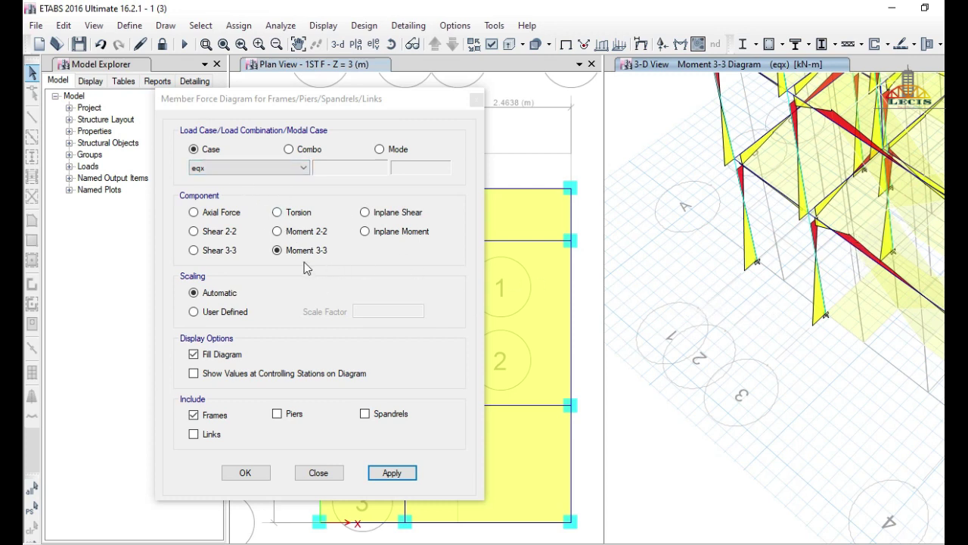
left_click(825, 312)
left_click(824, 324)
Display the frames' Moment 2-2 diagram for the eqx case and inspect the moments along the lowest corner column
left_click(278, 232)
left_click(406, 472)
middle_click_drag(697, 401, 769, 335, "shift")
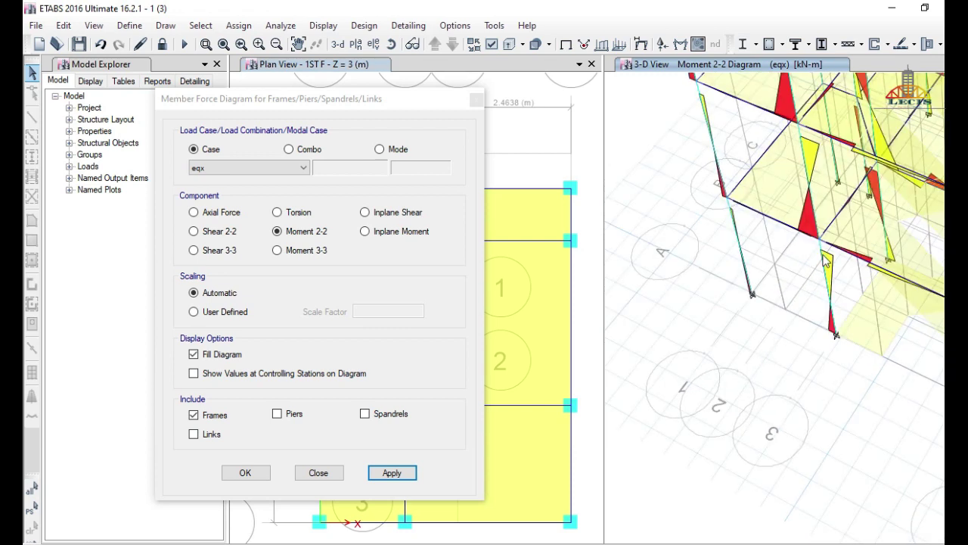
mouse_move(823, 255)
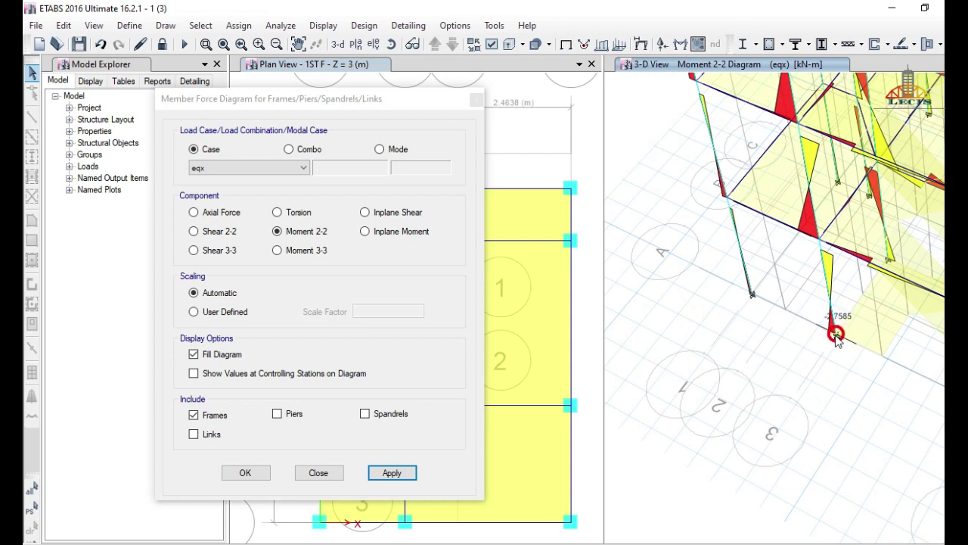
Display the frames' Shear 2-2 diagram and the Shear 3-3 diagram for the eqx case, and close the diagram settings
left_click(195, 231)
left_click(394, 472)
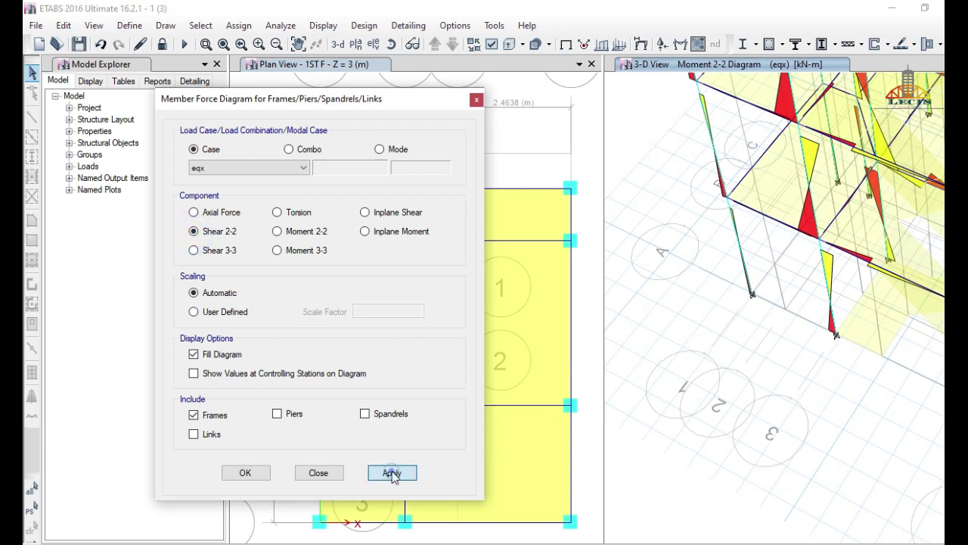
left_click(194, 251)
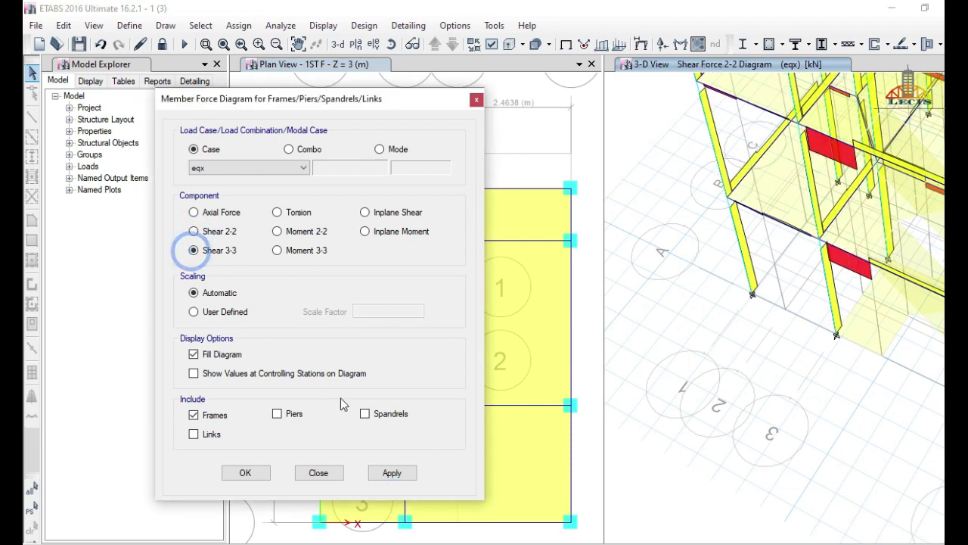
left_click(388, 473)
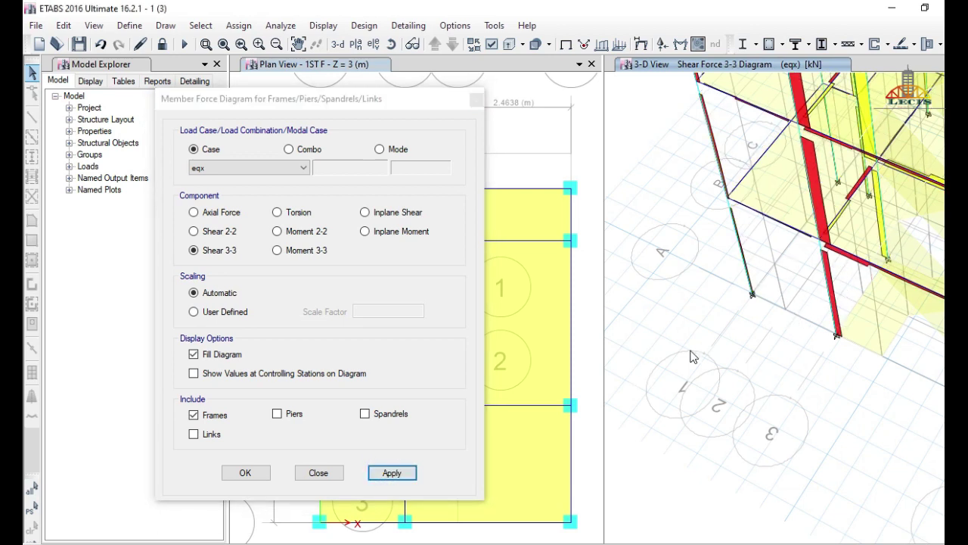
left_click(245, 473)
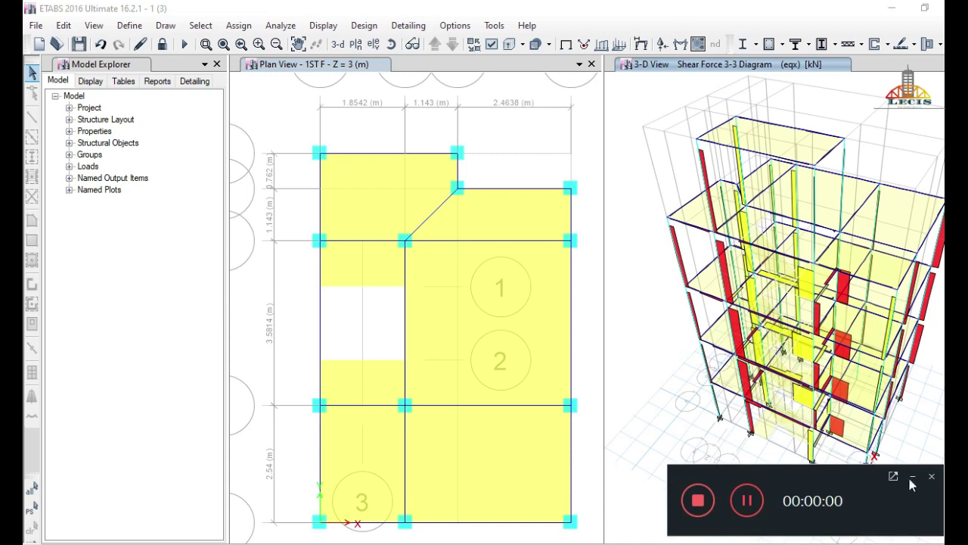
left_click(912, 477)
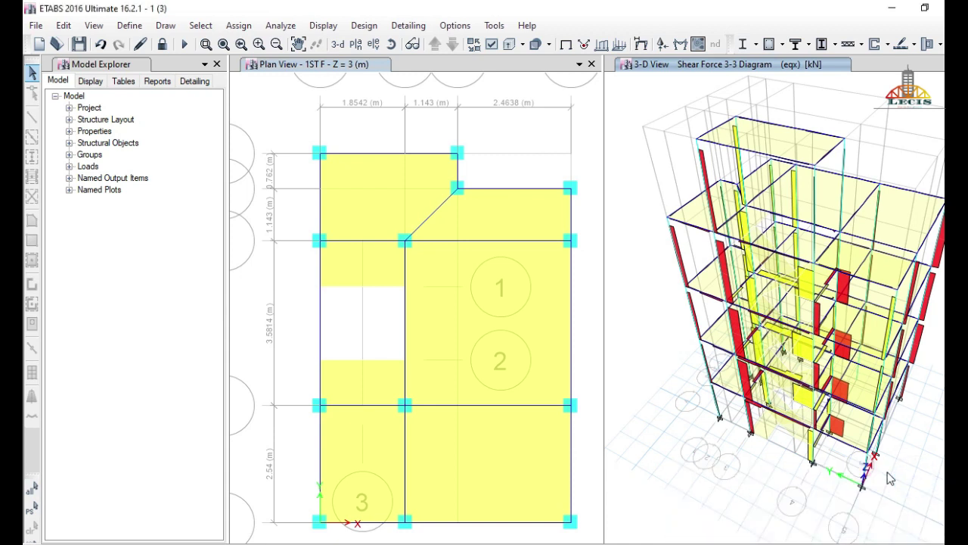